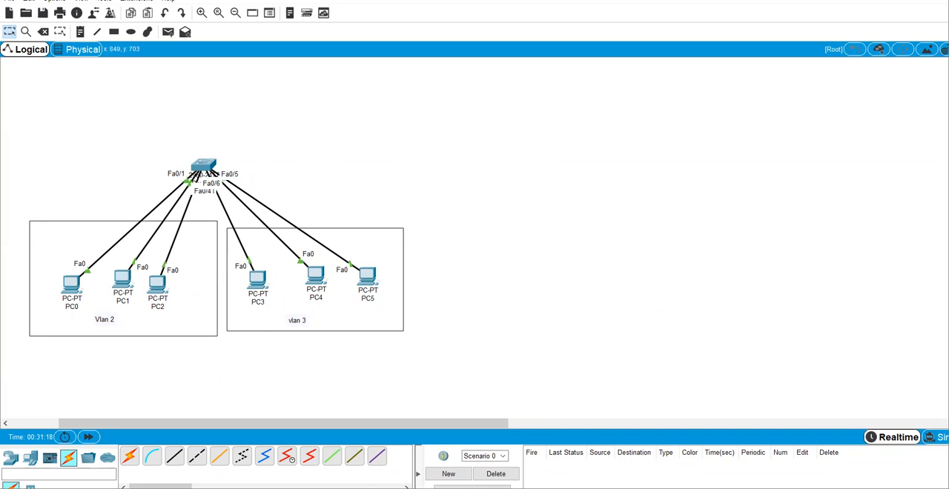
# Step: Place a 2960-24TT switch in the empty workspace to the right of the existing network
pyautogui.click(610, 267)
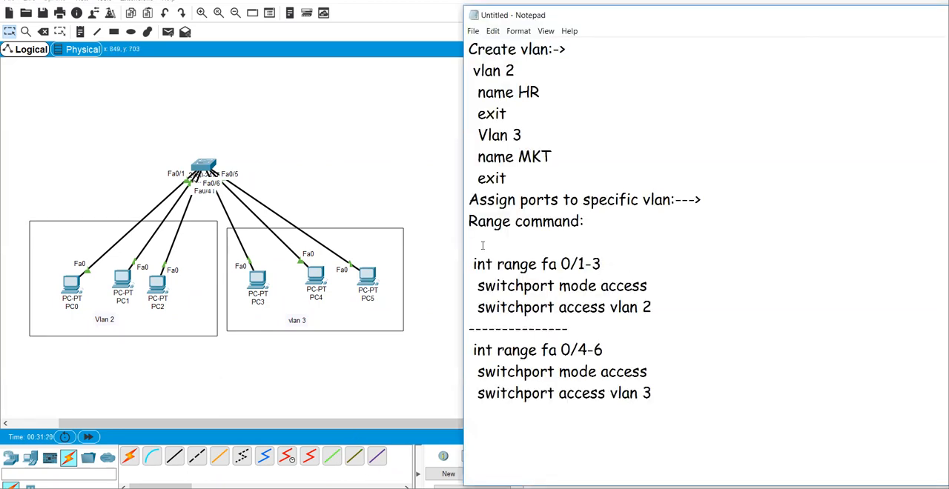
pyautogui.click(449, 231)
pyautogui.click(9, 462)
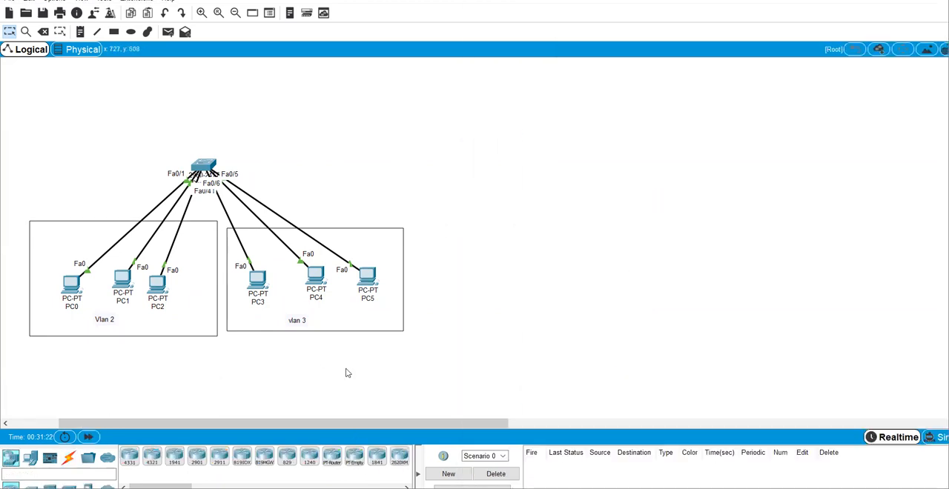
pyautogui.click(30, 486)
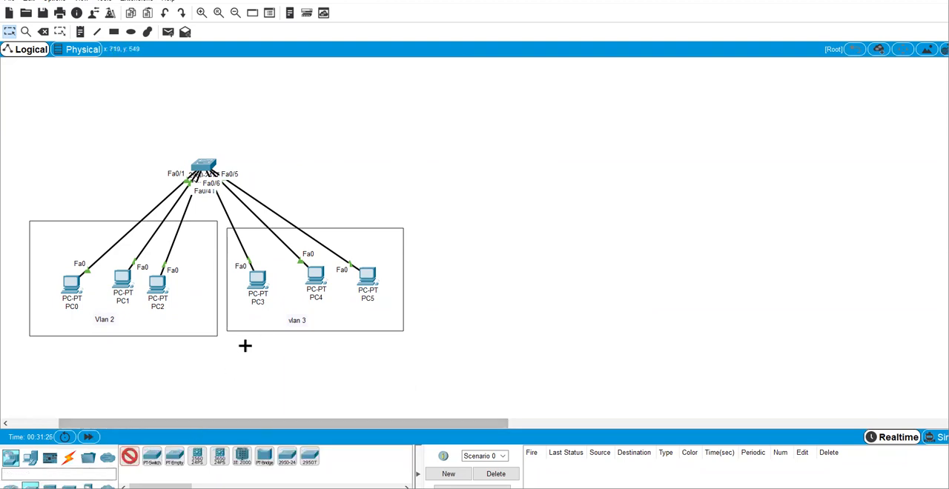
pyautogui.click(482, 156)
pyautogui.moveTo(481, 158); pyautogui.dragTo(528, 151)
# Step: Add four PCs in a row below the new switch, spaced as two pairs
pyautogui.click(29, 465)
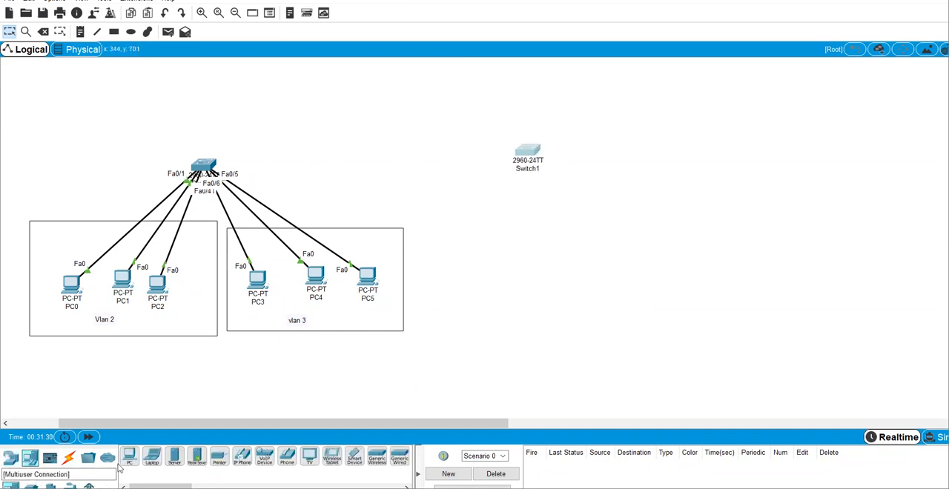
pyautogui.click(129, 457)
pyautogui.click(476, 259)
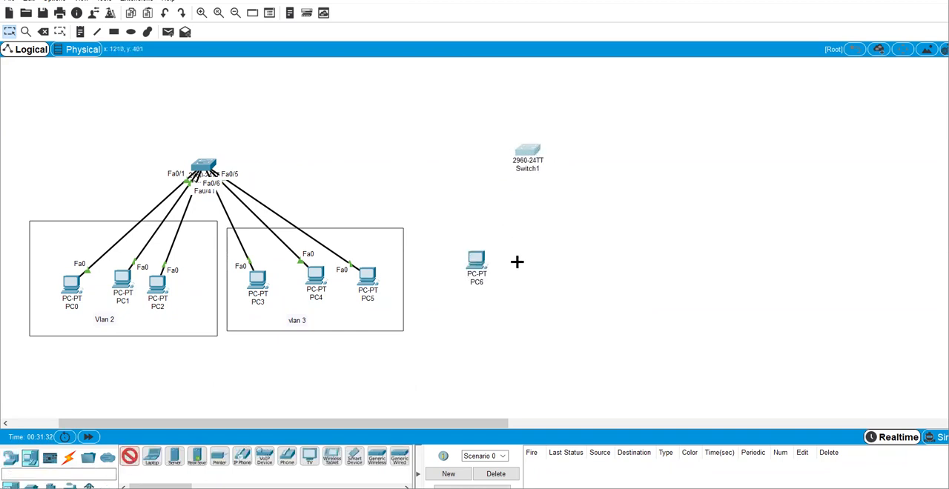
pyautogui.click(520, 260)
pyautogui.click(605, 260)
pyautogui.click(647, 262)
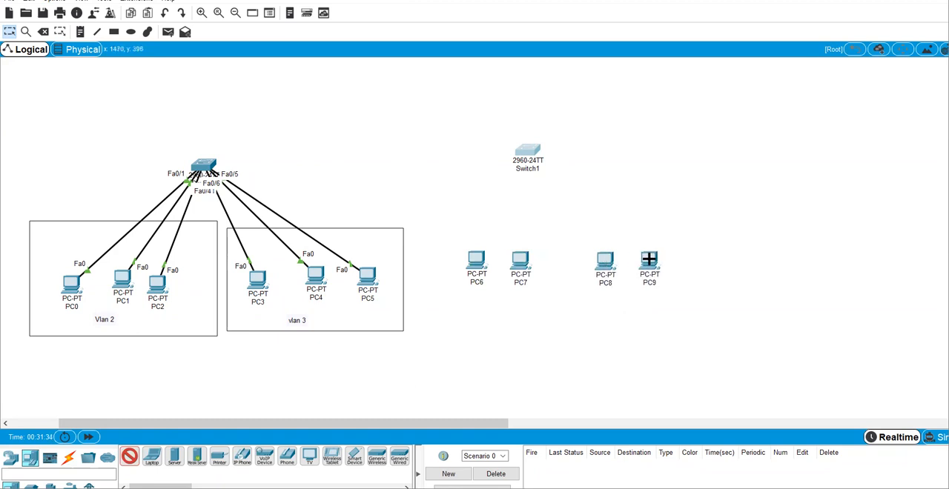
# Step: Cable PC6, PC7, PC8 and PC9 to Switch1 with automatic connections and fast-forward the simulation time
pyautogui.click(68, 457)
pyautogui.click(129, 457)
pyautogui.click(476, 260)
pyautogui.click(527, 152)
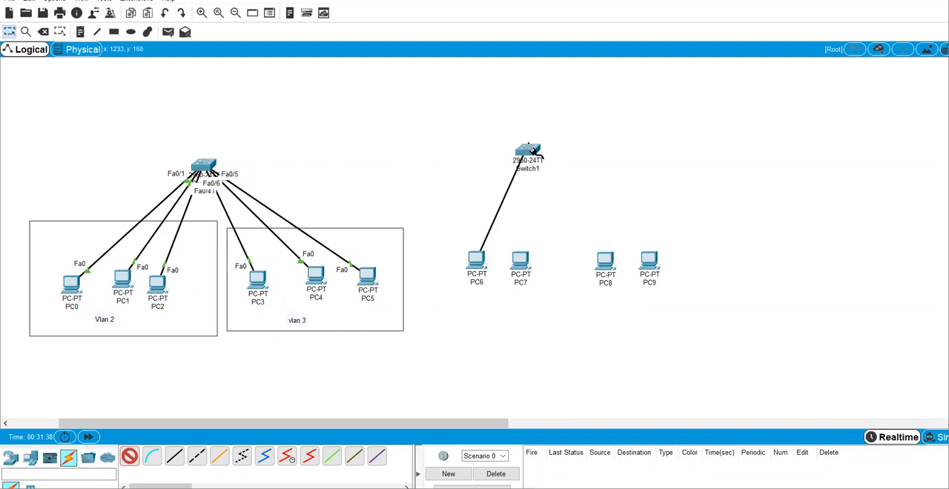
pyautogui.click(527, 154)
pyautogui.click(522, 260)
pyautogui.click(609, 267)
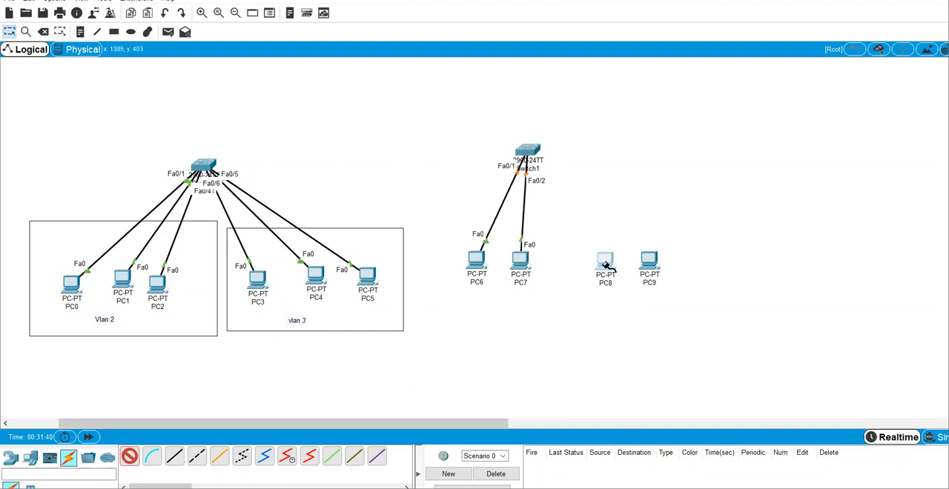
pyautogui.click(531, 152)
pyautogui.click(531, 153)
pyautogui.click(651, 265)
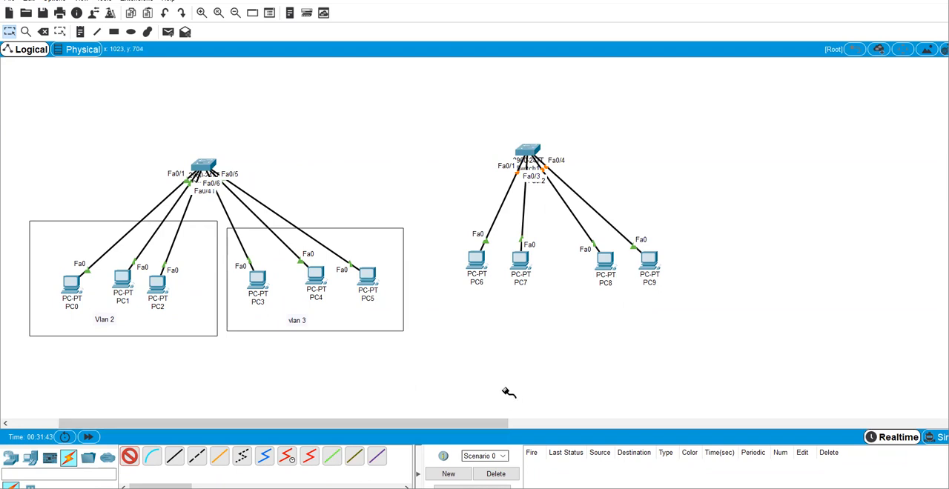
pyautogui.click(89, 438)
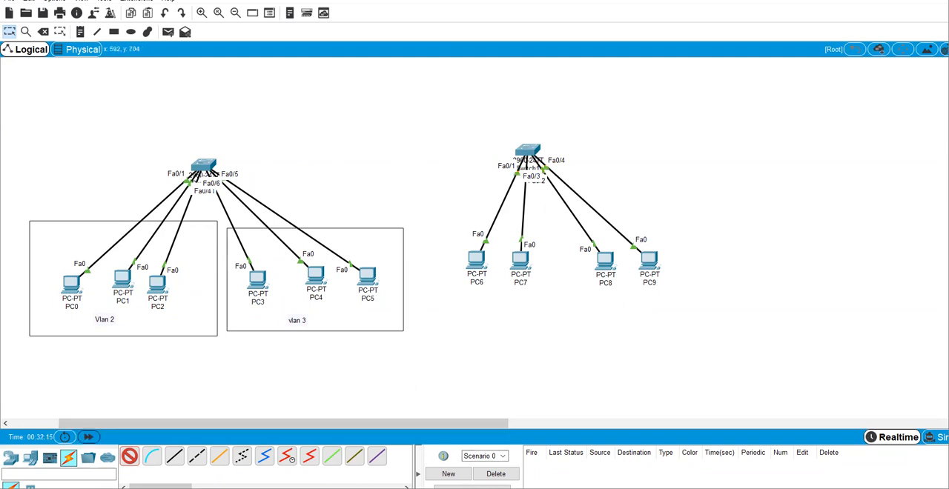
# Step: Switch to Notepad to review the VLAN creation and port assignment commands, and return to Packet Tracer
pyautogui.hotkey('alt', 'Tab')
pyautogui.moveTo(675, 401); pyautogui.dragTo(485, 88)
pyautogui.click(634, 139)
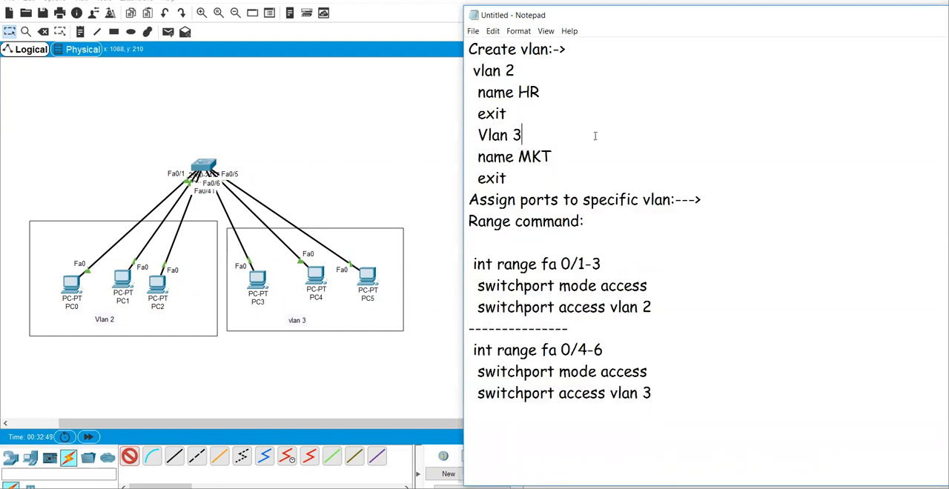
pyautogui.click(360, 164)
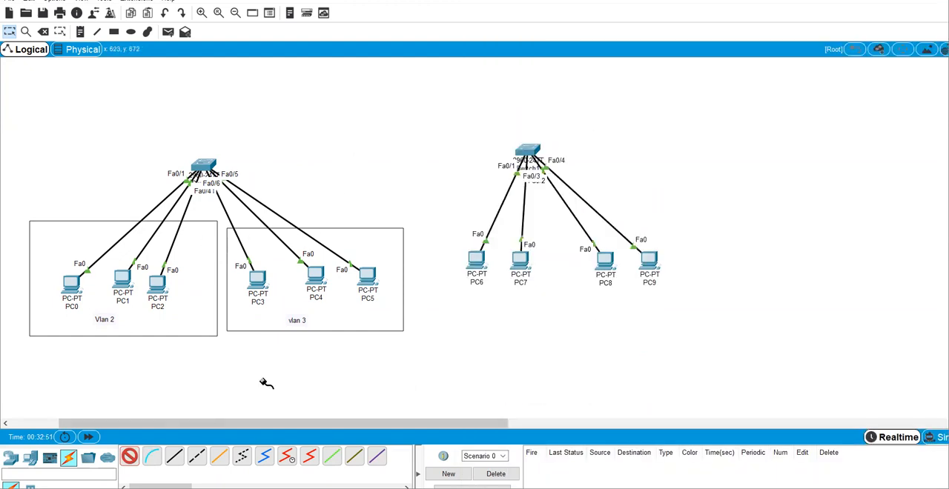
pyautogui.press('Escape')
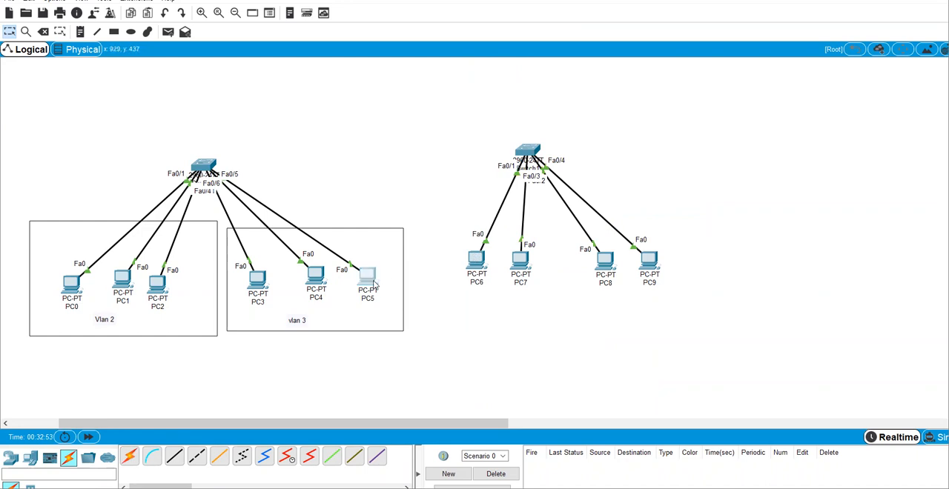
# Step: Copy PC5's IPv4 address from its IP configuration
pyautogui.click(370, 280)
pyautogui.doubleClick(463, 184)
pyautogui.hotkey('ctrl', 'c')
pyautogui.click(281, 101)
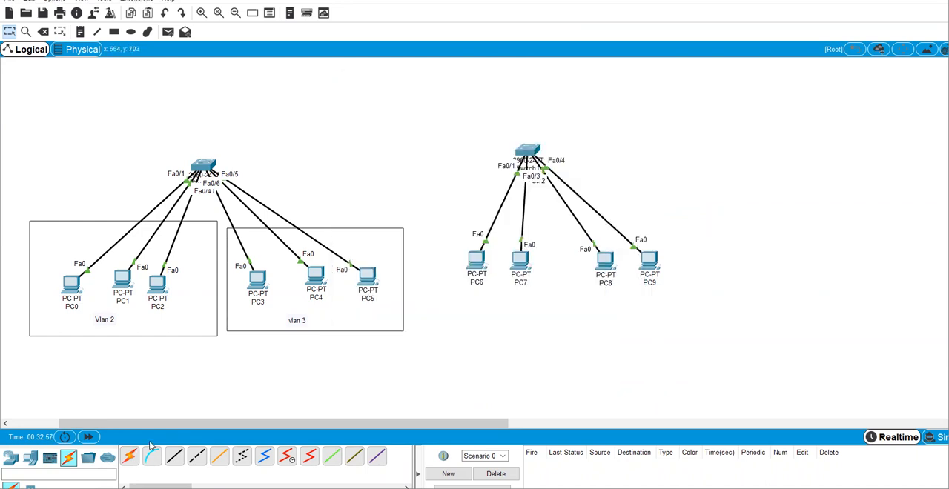
# Step: Assign PC6 the static IPv4 address 192.168.1.7 with subnet mask 255.255.255.0
pyautogui.click(480, 259)
pyautogui.click(429, 108)
pyautogui.click(387, 148)
pyautogui.click(450, 184)
pyautogui.hotkey('ctrl', 'v')
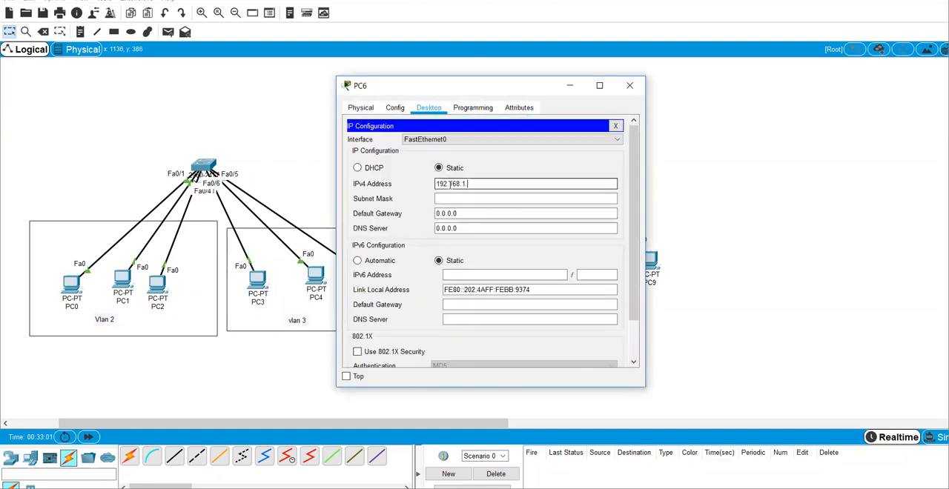
pyautogui.press('Tab')
pyautogui.press('Tab')
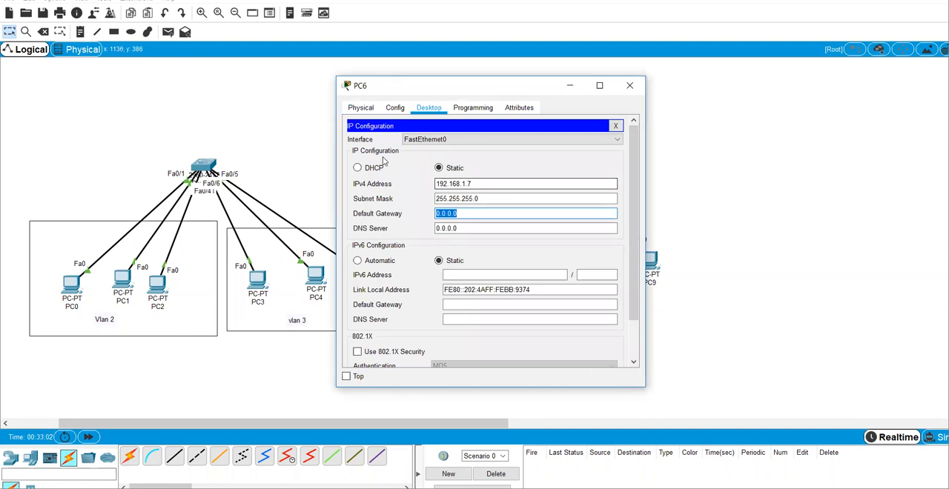
pyautogui.click(629, 85)
# Step: Assign PC7 the static IPv4 address 192.168.1.8 with subnet mask 255.255.255.0
pyautogui.click(519, 261)
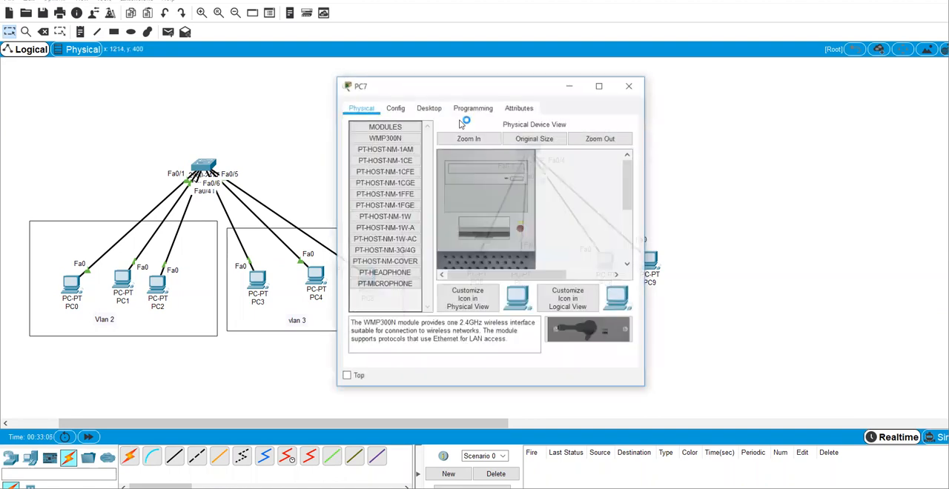
pyautogui.click(429, 108)
pyautogui.click(402, 138)
pyautogui.click(451, 184)
pyautogui.hotkey('ctrl', 'v')
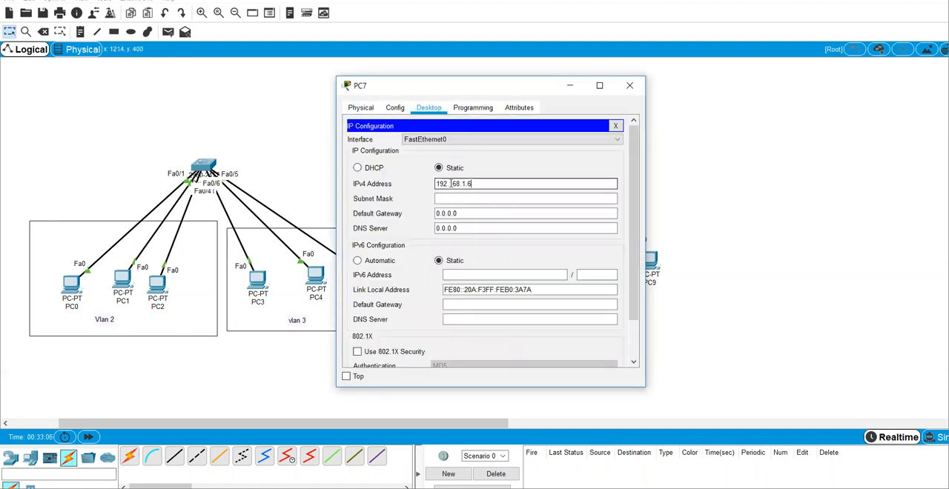
pyautogui.write('6')
pyautogui.press('Tab')
# Step: Assign PC8 the static IPv4 address 192.168.1.9 with the default subnet mask
pyautogui.press('Tab')
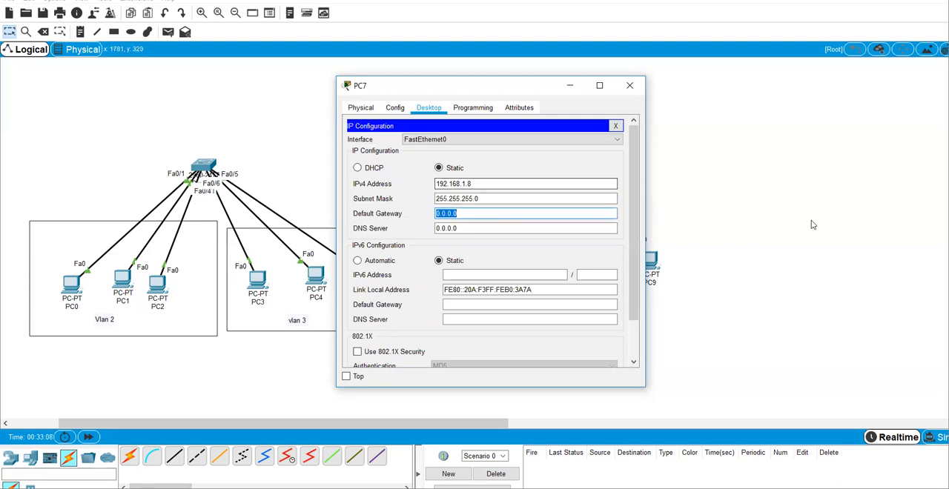
pyautogui.click(630, 86)
pyautogui.click(606, 261)
pyautogui.click(428, 108)
pyautogui.click(385, 148)
pyautogui.click(467, 185)
pyautogui.write('192.168.1.')
pyautogui.write('9')
pyautogui.press('Tab')
pyautogui.press('Tab')
pyautogui.click(743, 194)
# Step: Assign PC9 the static IPv4 address 192.168.1.10 with subnet mask 255.255.255.0
pyautogui.click(651, 261)
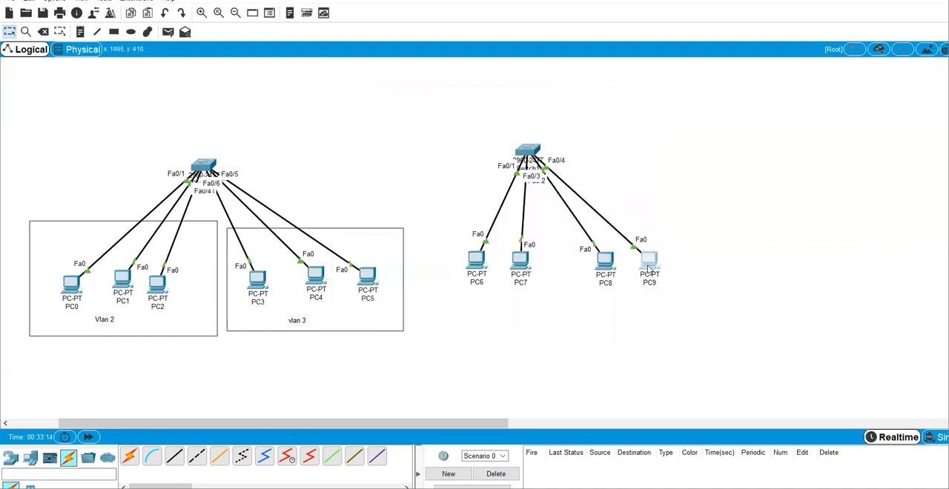
pyautogui.click(428, 108)
pyautogui.click(384, 149)
pyautogui.click(469, 184)
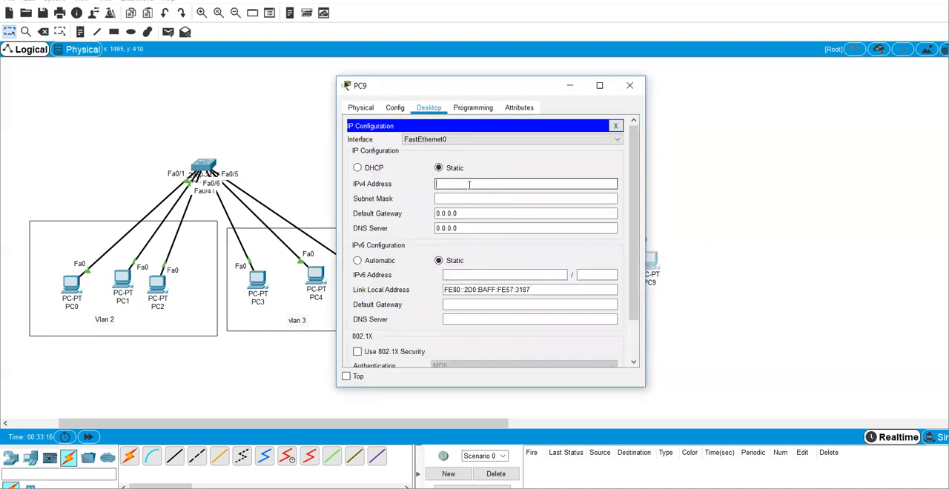
pyautogui.write('192.168.1.')
pyautogui.write('10')
pyautogui.press('Tab')
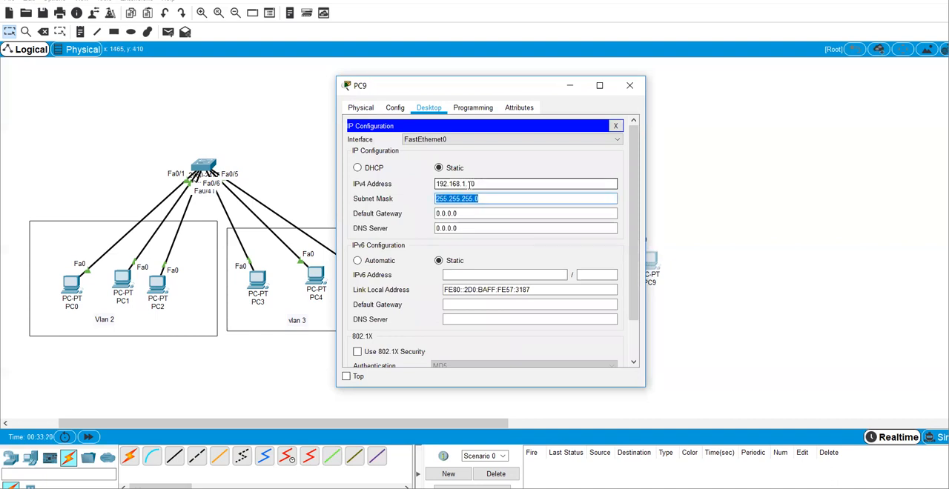
pyautogui.click(798, 209)
# Step: Draw one rectangle around PC6 and PC7 and another around PC8 and PC9
pyautogui.click(112, 35)
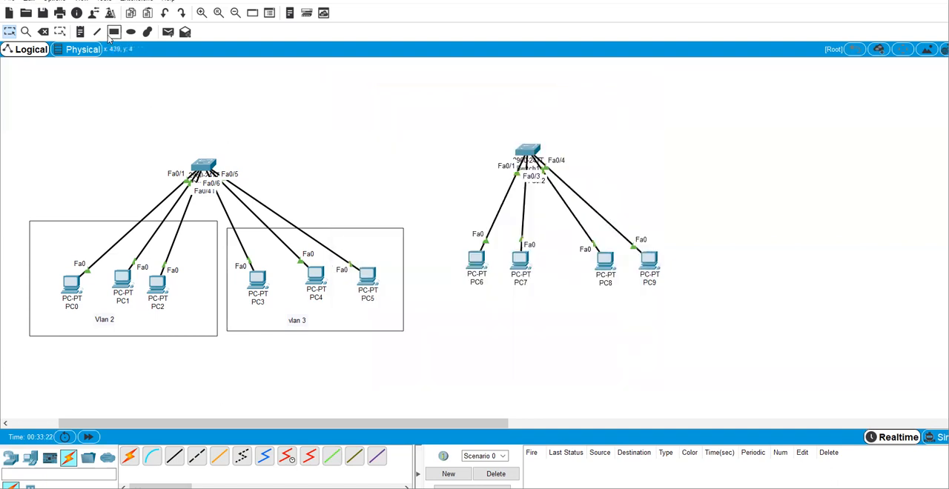
pyautogui.moveTo(443, 221); pyautogui.dragTo(542, 306)
pyautogui.moveTo(566, 222)
pyautogui.mouseDown()
pyautogui.moveTo(632, 281)
pyautogui.moveTo(683, 305)
pyautogui.mouseUp()
pyautogui.click(604, 1)
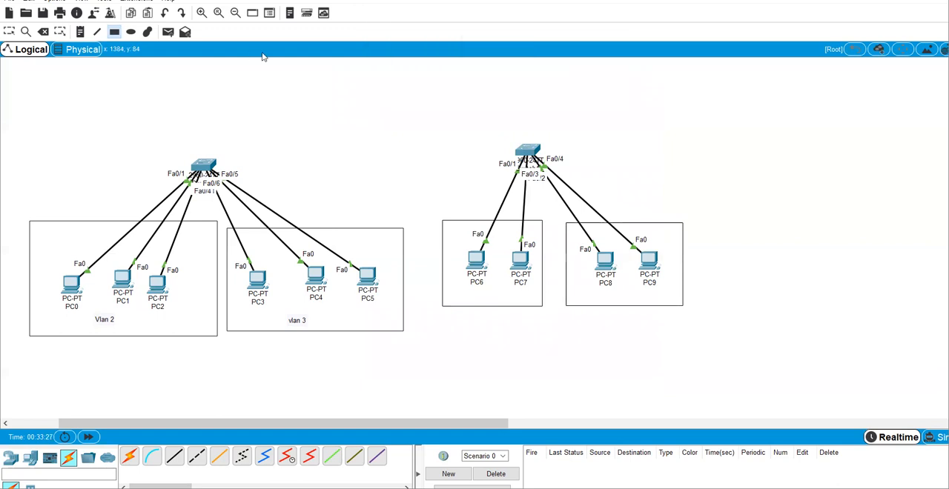
# Step: Add the text labels "Vlan 2" below the PC6–PC7 rectangle and "Vlan 3" below the PC8–PC9 rectangle
pyautogui.click(80, 31)
pyautogui.click(475, 319)
pyautogui.write('v')
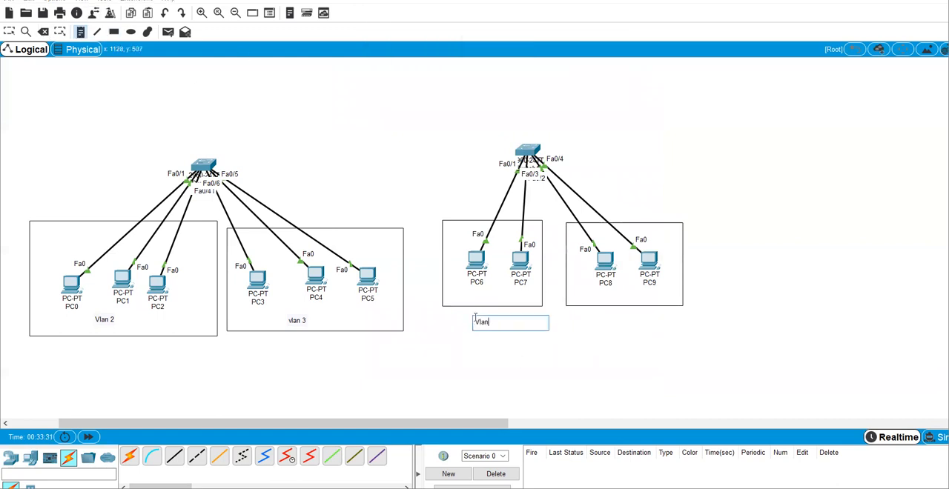
pyautogui.click(615, 319)
pyautogui.write('Vlan 3')
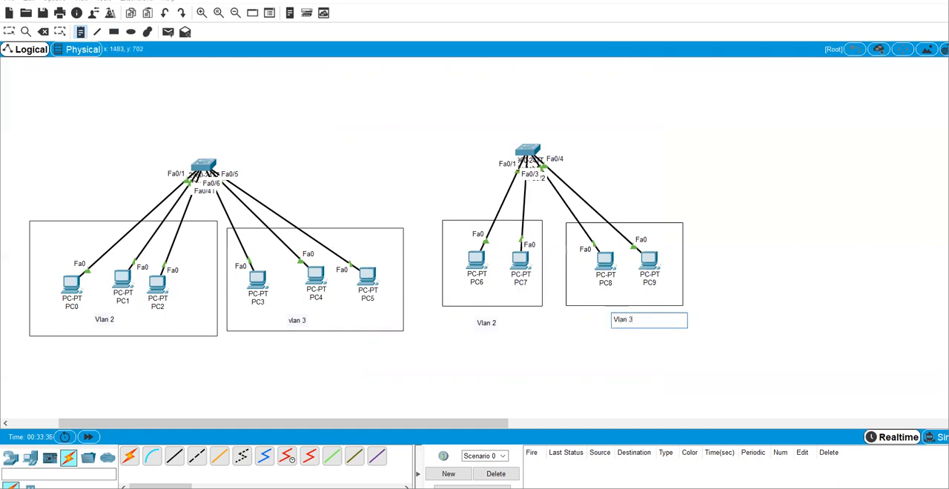
pyautogui.click(843, 252)
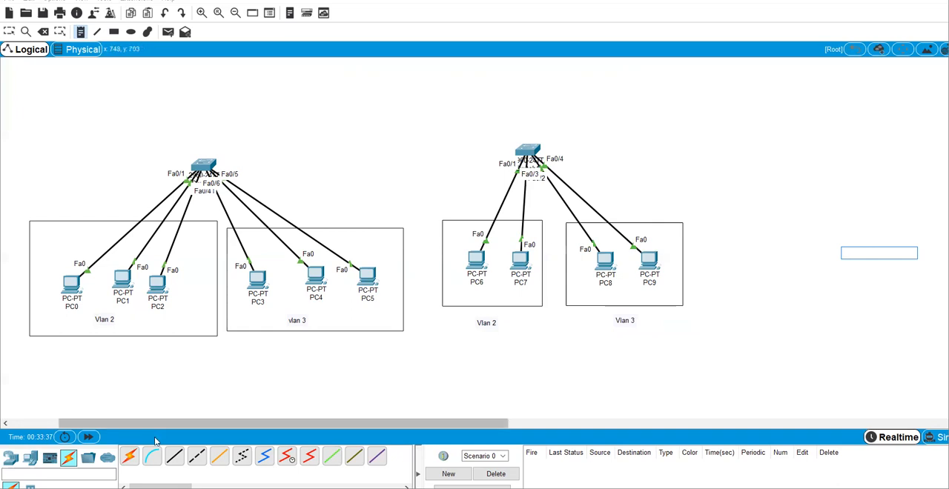
# Step: Connect the existing switch to Switch1 with an automatically chosen cable
pyautogui.click(129, 457)
pyautogui.click(204, 165)
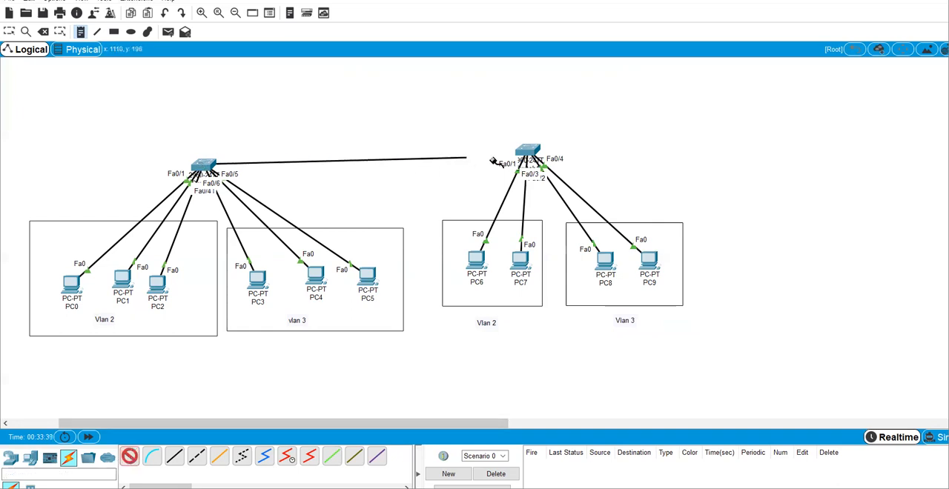
pyautogui.click(523, 152)
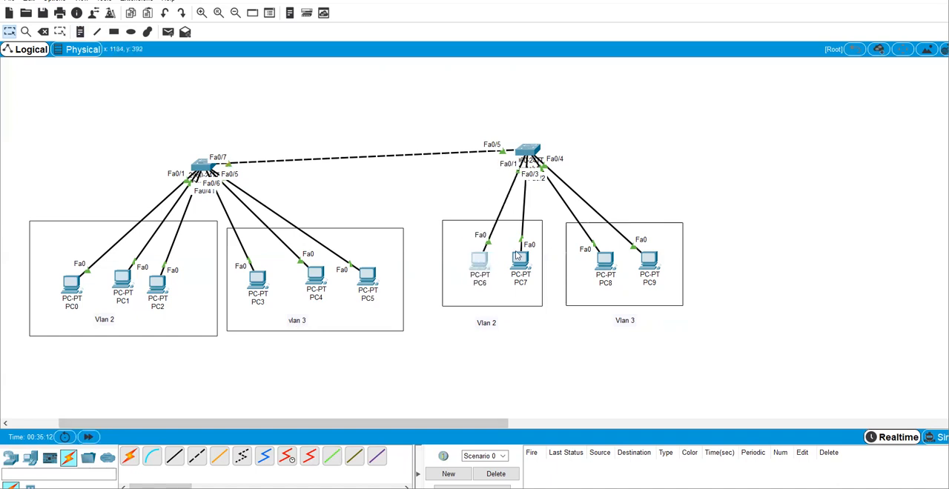
# Step: Open Switch1's command line and enter global configuration mode with the commands en and conf
pyautogui.click(530, 153)
pyautogui.click(421, 107)
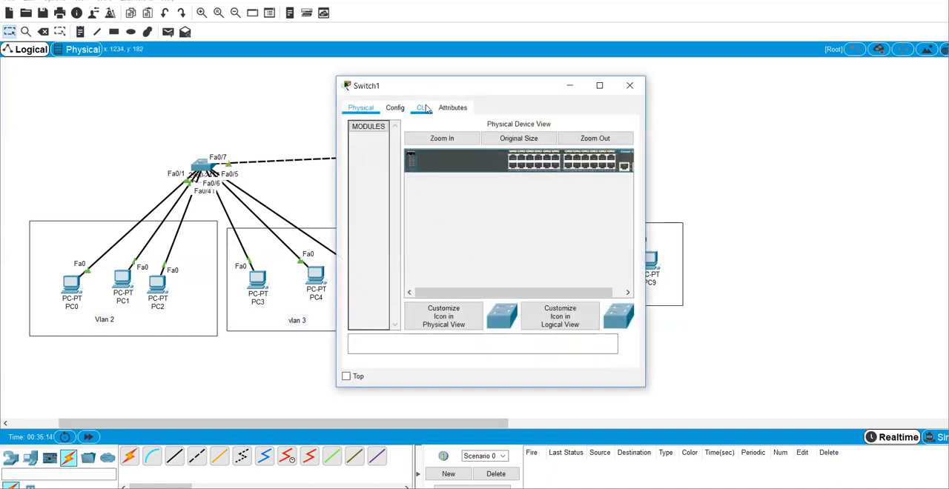
pyautogui.press('Return')
pyautogui.press('Return')
pyautogui.press('Return')
pyautogui.press('Return')
pyautogui.write('e')
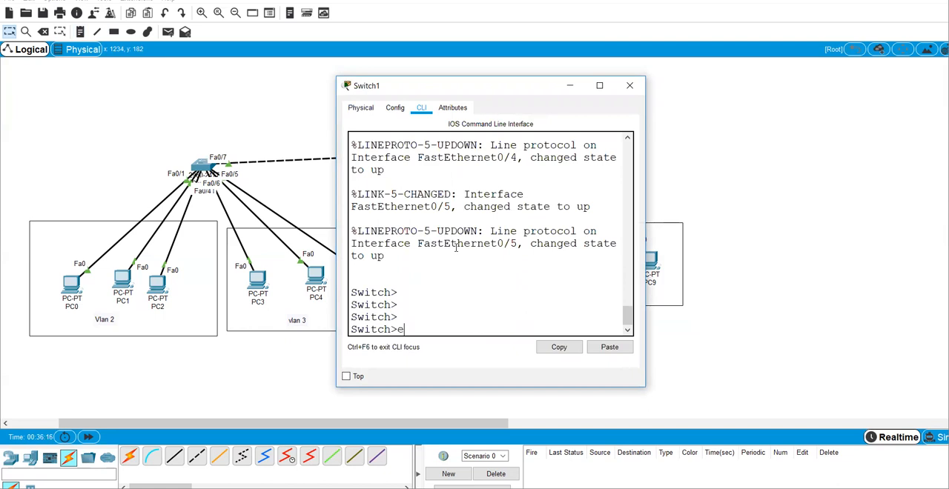
pyautogui.write('n')
pyautogui.press('Return')
pyautogui.press('Return')
pyautogui.write('conf')
pyautogui.press('Return')
pyautogui.press('Return')
pyautogui.press('Return')
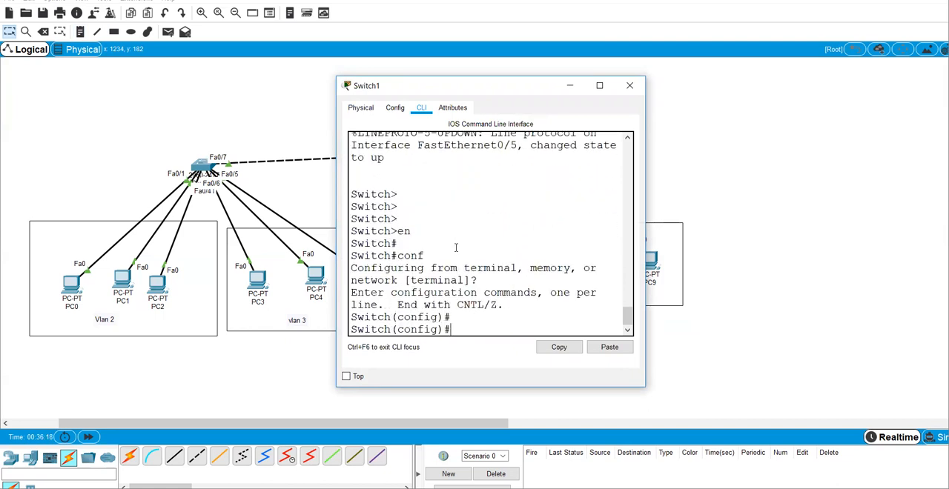
# Step: Create VLAN 2 and VLAN 3 on Switch1
pyautogui.write('vlan 2')
pyautogui.press('Return')
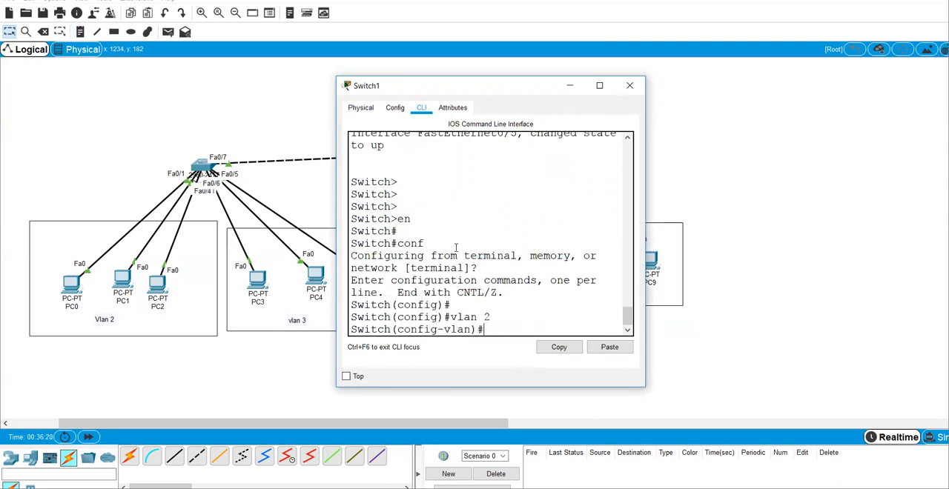
pyautogui.write('ex')
pyautogui.press('Return')
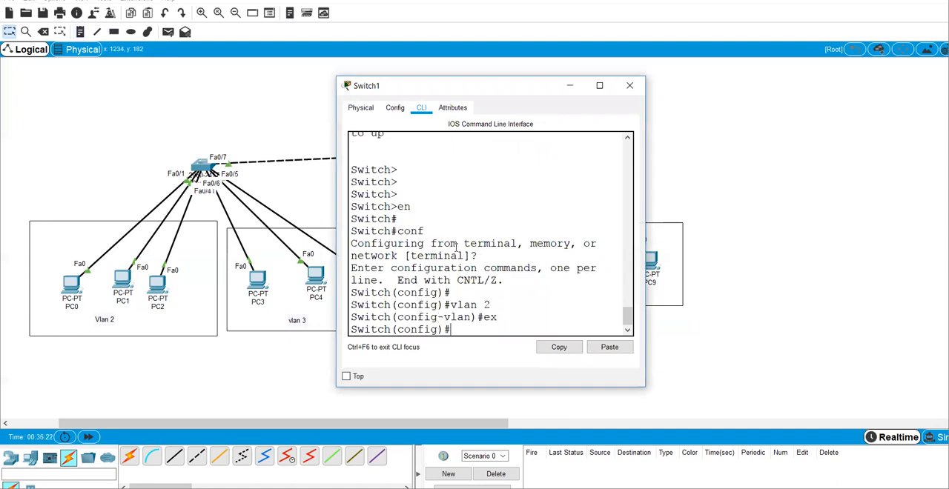
pyautogui.write('vlan 3')
pyautogui.press('Return')
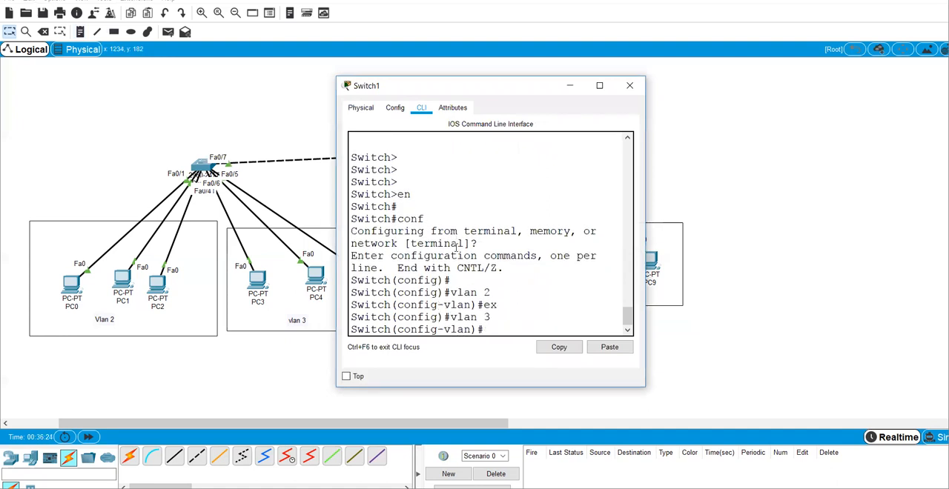
# Step: Leave VLAN configuration on Switch1 and display its VLAN table with do sh vlan
pyautogui.write('ex')
pyautogui.press('Return')
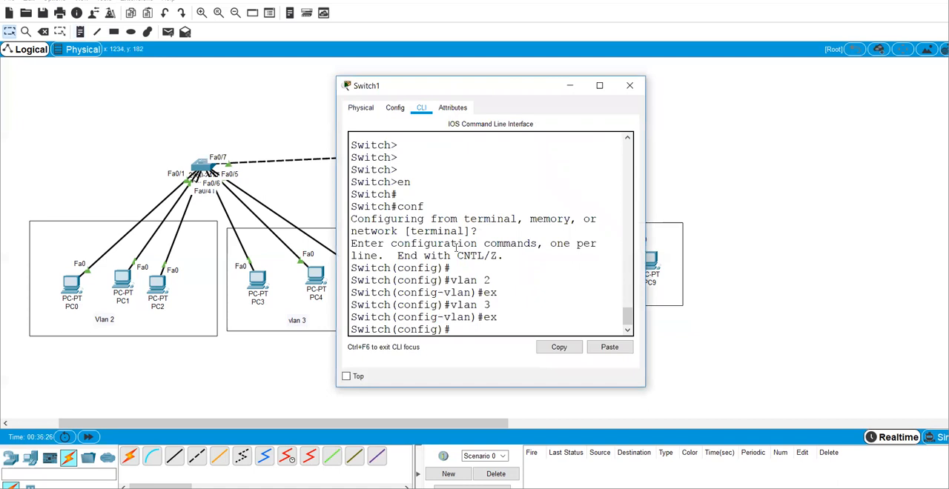
pyautogui.press('Return')
pyautogui.write('do sh vlan')
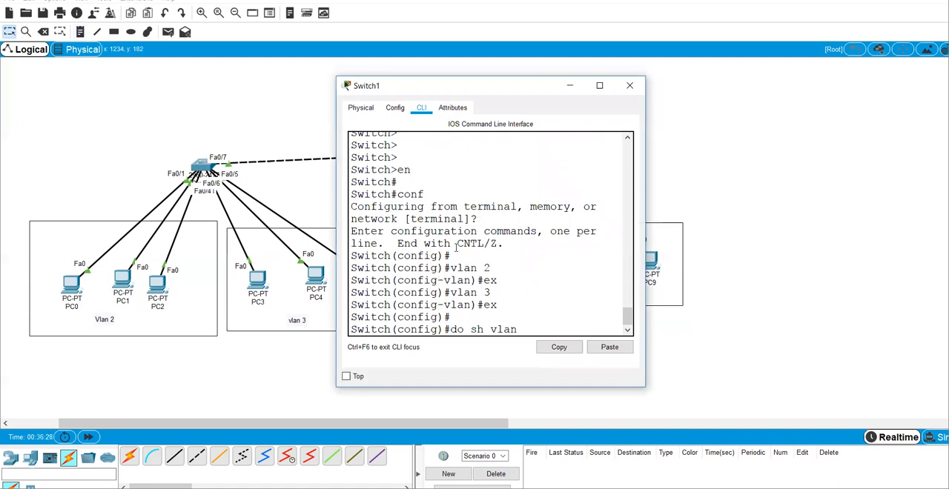
pyautogui.press('Return')
pyautogui.click(600, 86)
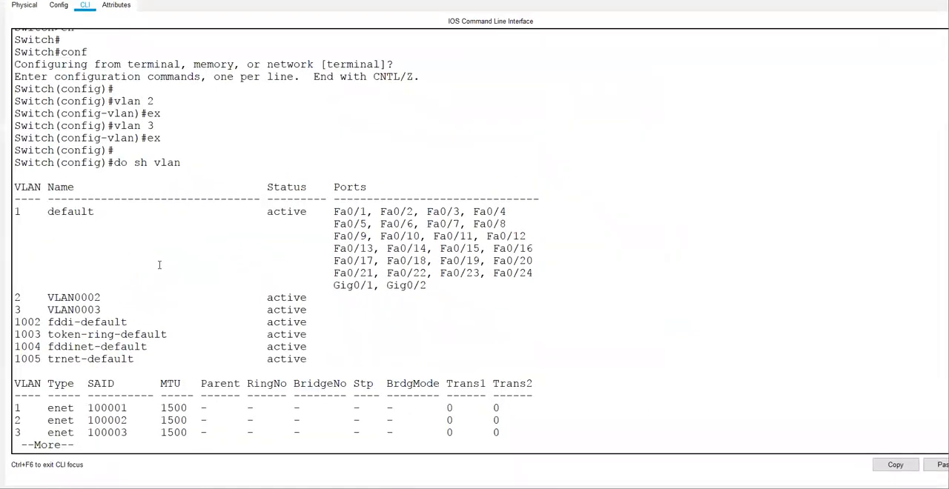
pyautogui.moveTo(117, 305); pyautogui.dragTo(16, 294)
pyautogui.hotkey('ctrl', 'c')
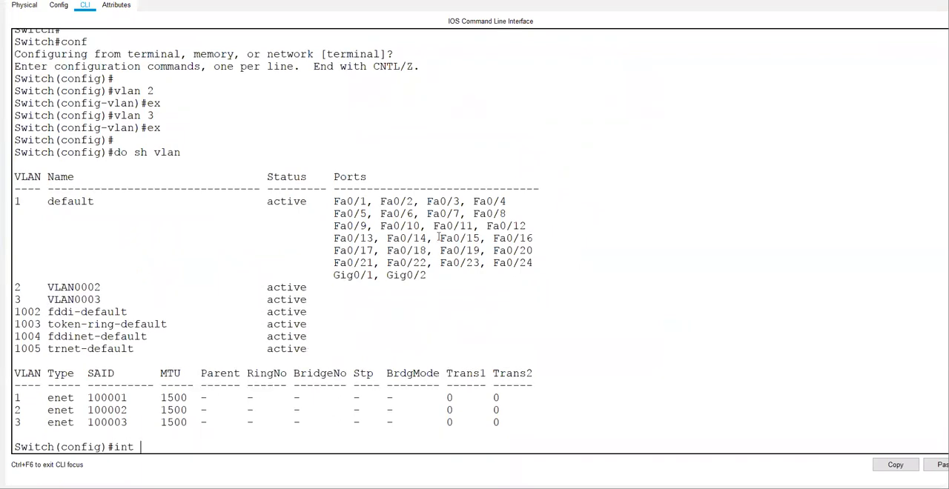
# Step: Set Switch1's port range fa 0/1-2 to access mode with switchport mode access
pyautogui.write('int ra')
pyautogui.press('Tab')
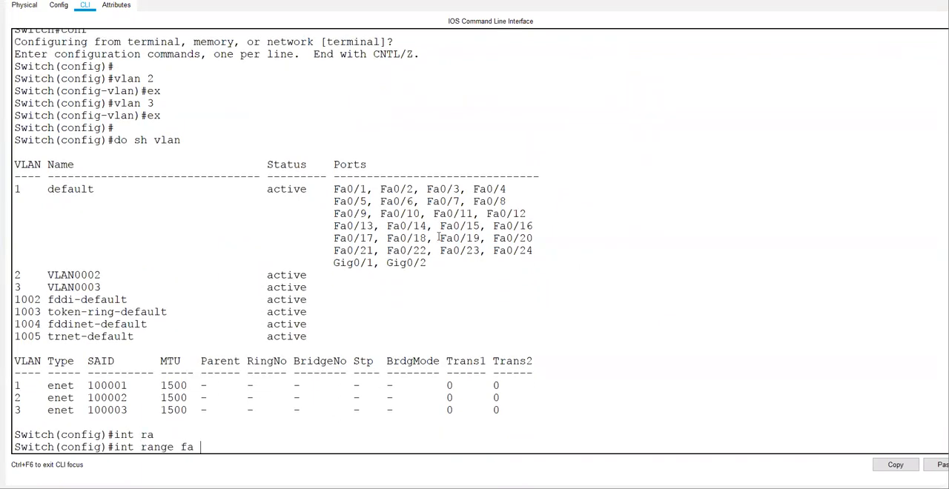
pyautogui.press('Return')
pyautogui.write('swi')
pyautogui.press('Tab')
pyautogui.write('m')
pyautogui.press('Tab')
pyautogui.write('ac')
pyautogui.press('Tab')
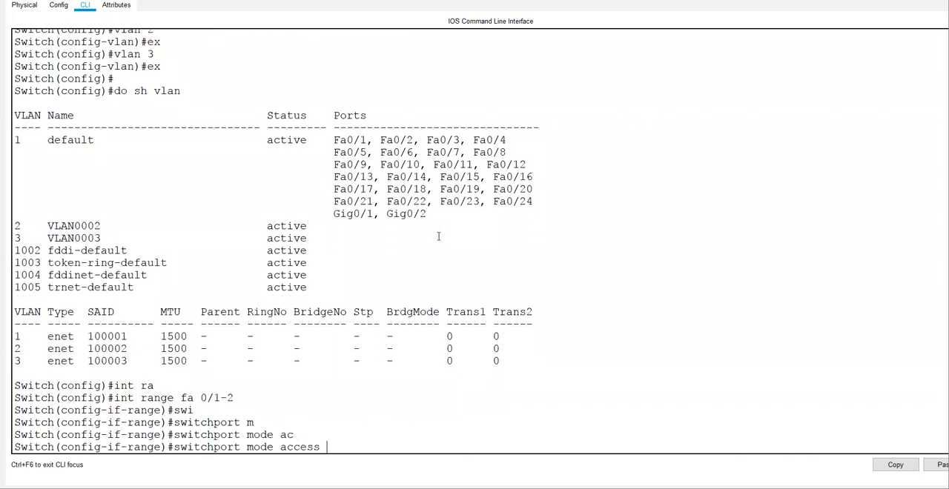
pyautogui.press('Return')
# Step: Assign ports fa 0/1-2 to VLAN 2 with switchport access vlan 2, and exit the range configuration
pyautogui.write('swi')
pyautogui.press('Tab')
pyautogui.write('ac')
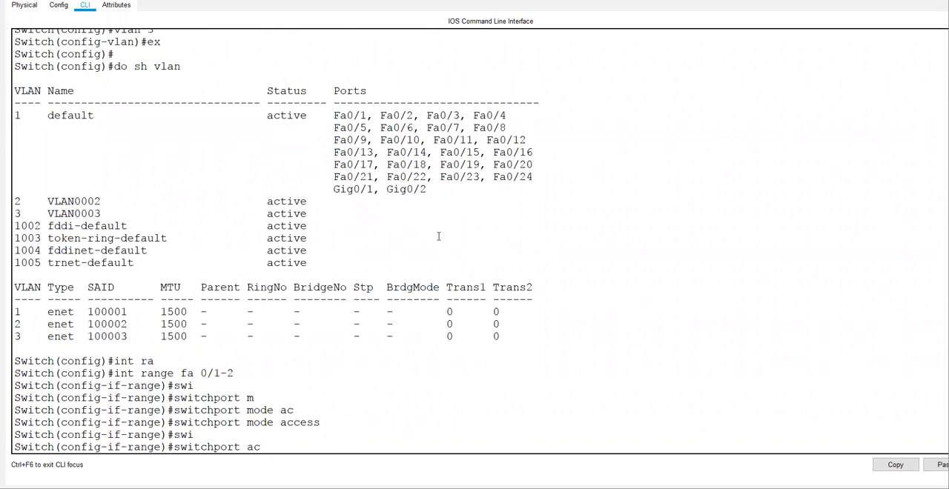
pyautogui.press('Tab')
pyautogui.write('v')
pyautogui.press('Tab')
pyautogui.write('2')
pyautogui.press('Return')
pyautogui.press('Return')
pyautogui.write('ex')
pyautogui.press('Return')
pyautogui.press('Return')
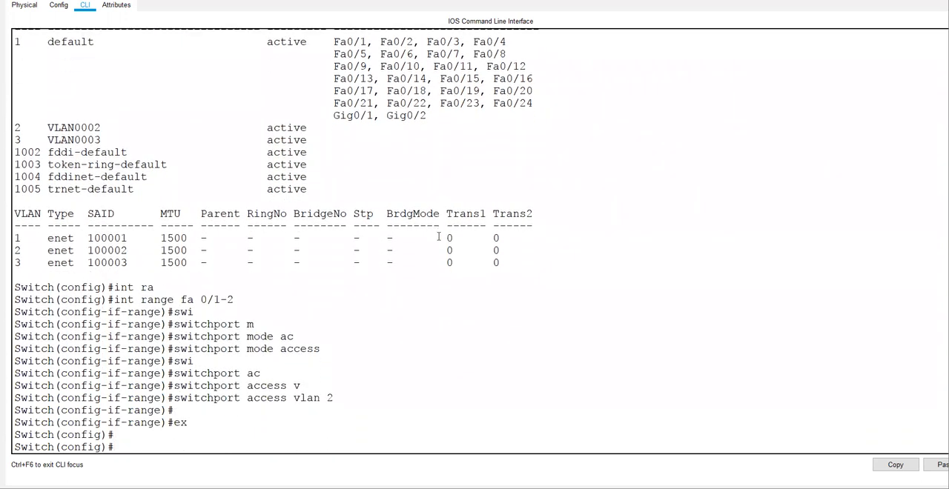
# Step: Set Switch1's port range fa 0/3-4 to access mode with switchport mode access
pyautogui.write('int ran')
pyautogui.press('Tab')
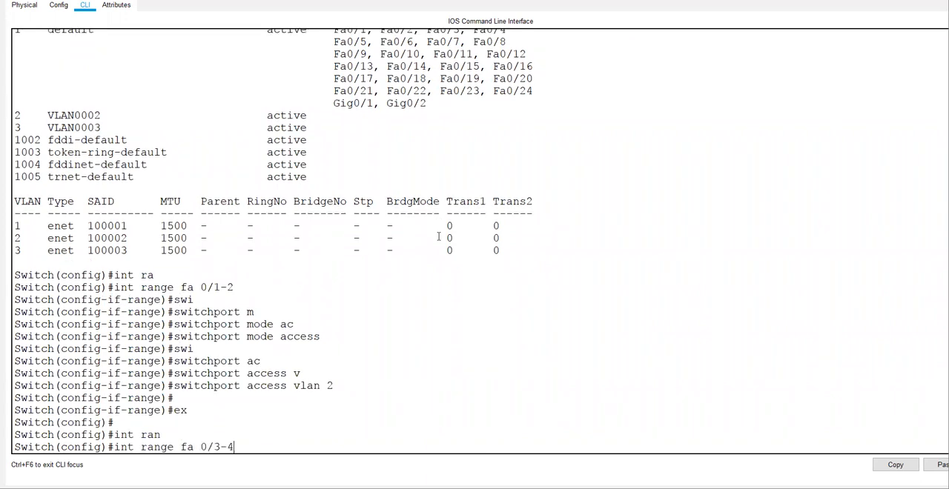
pyautogui.write('fa 0/3-4')
pyautogui.press('Return')
pyautogui.write('switchport m')
pyautogui.press('Tab')
pyautogui.write('m')
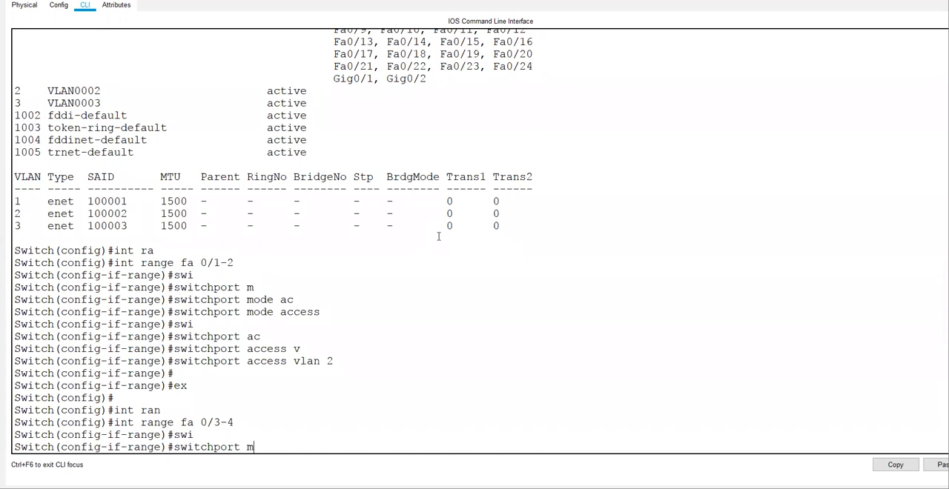
pyautogui.press('Tab')
pyautogui.write('ac')
pyautogui.press('Tab')
pyautogui.press('Return')
# Step: Assign ports fa 0/3-4 to VLAN 3 with switchport access vlan 3
pyautogui.write('switchport')
pyautogui.press('Tab')
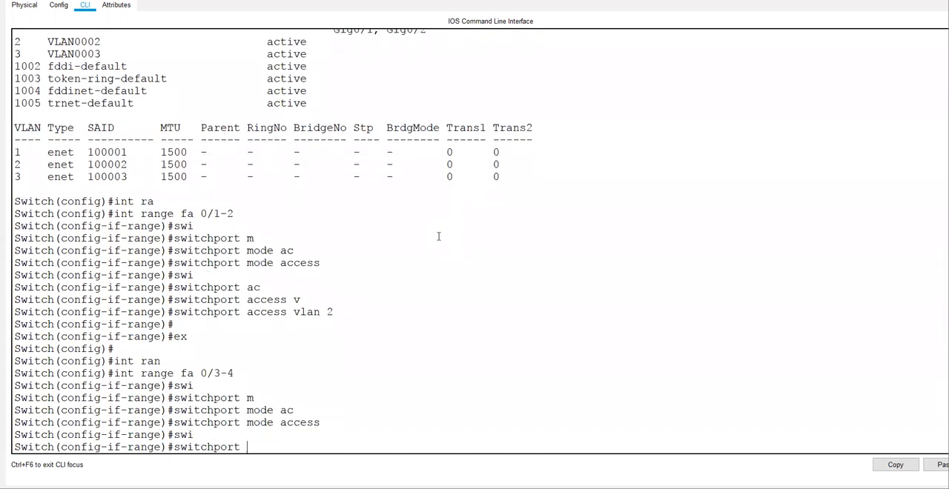
pyautogui.write('ac')
pyautogui.press('Tab')
pyautogui.write('v')
pyautogui.press('Tab')
pyautogui.write('3')
pyautogui.press('Return')
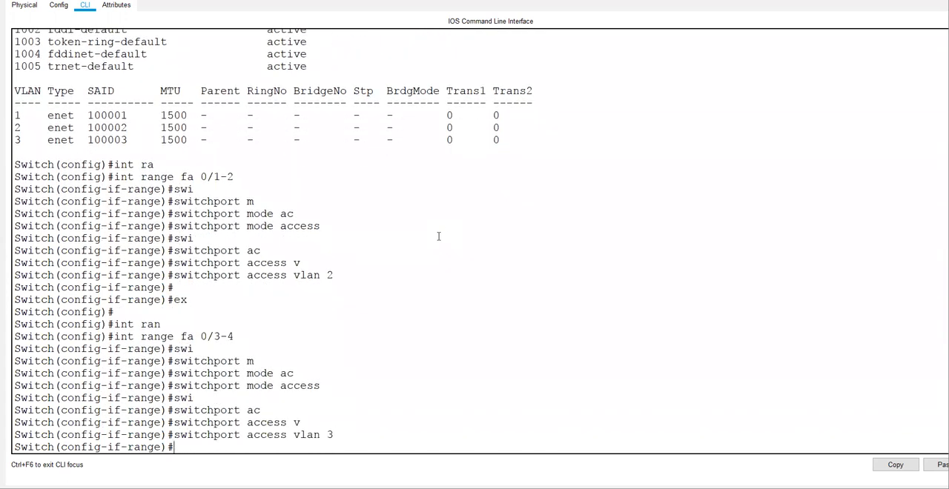
# Step: List Switch1's command history with do sh his and highlight the commands from int range fa 0/1-2 through switchport access vlan 3
pyautogui.write('do sh his')
pyautogui.press('Return')
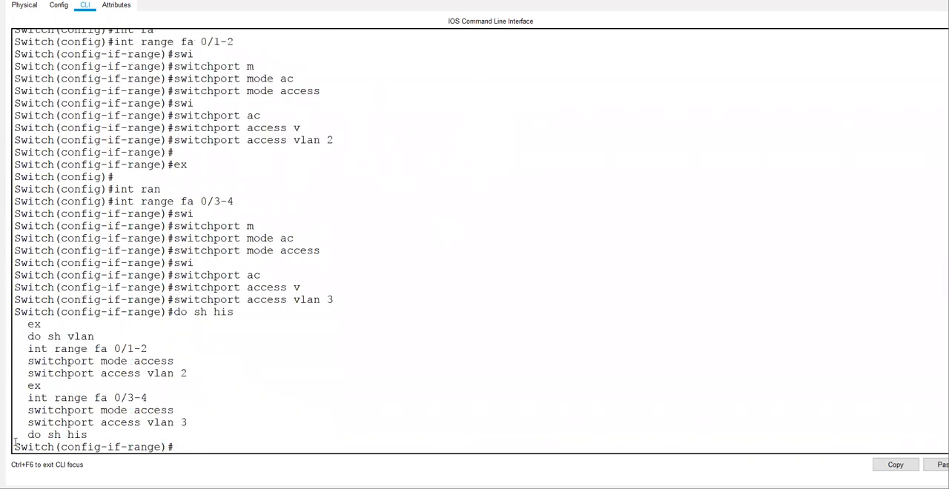
pyautogui.moveTo(14, 351); pyautogui.dragTo(217, 423)
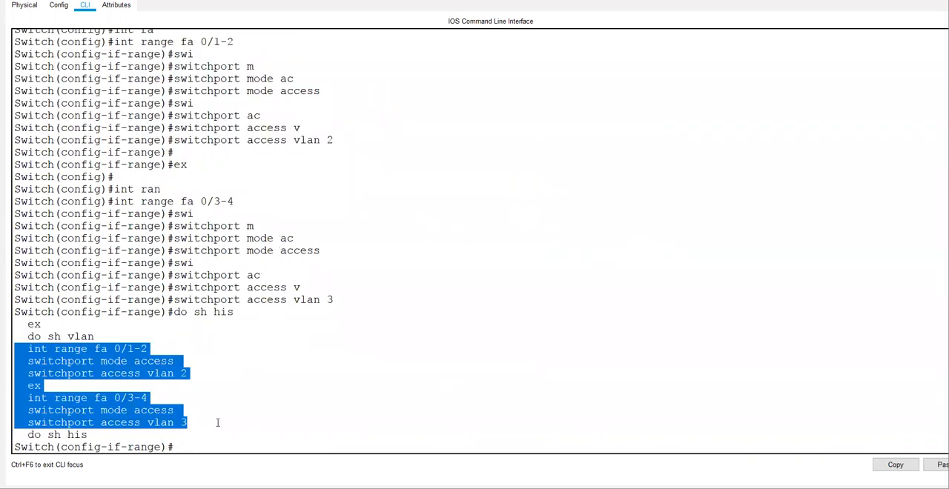
pyautogui.hotkey('alt', 'Tab')
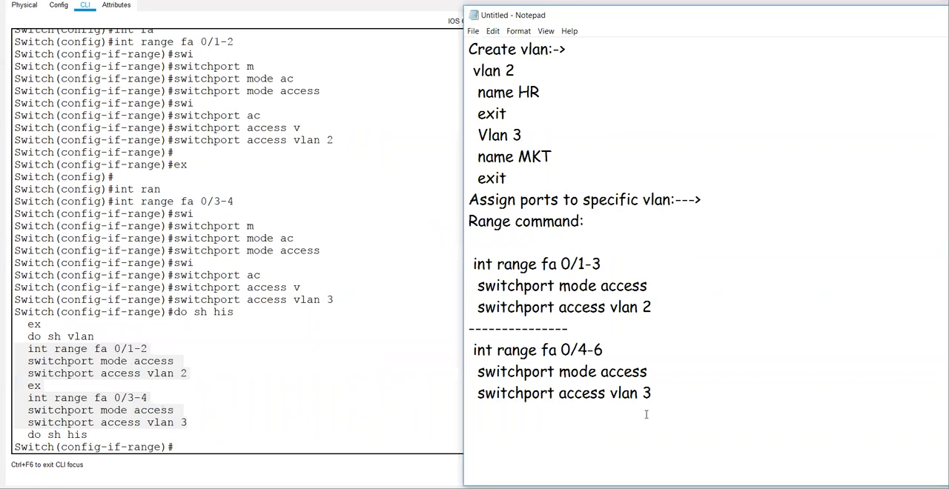
pyautogui.hotkey('alt', 'Tab')
# Step: Open a new Notepad document and try to paste the highlighted port commands into it
pyautogui.press('super')
pyautogui.write('note')
pyautogui.press('Return')
pyautogui.write('192.168.1.6')
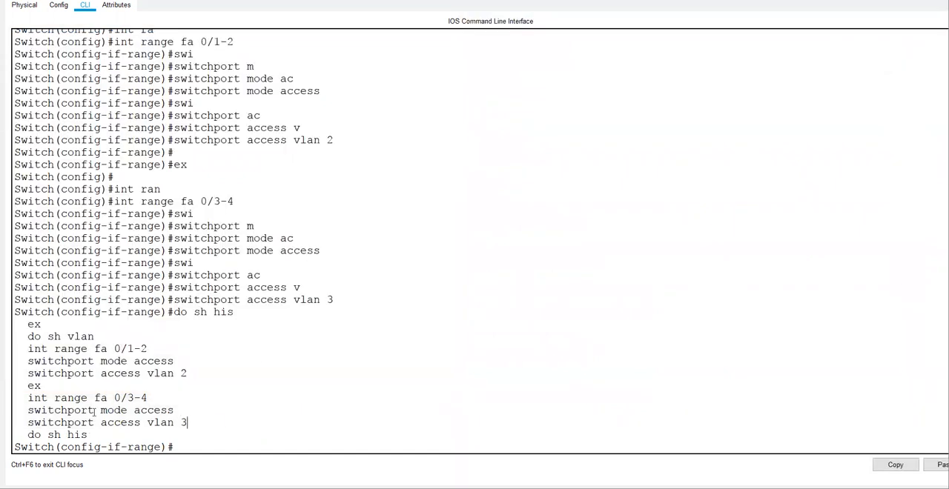
# Step: Copy the port assignment commands from Switch1's history into the new Notepad document under the heading "Switch 2)", replacing its existing text
pyautogui.moveTo(188, 423); pyautogui.dragTo(6, 354)
pyautogui.click(904, 465)
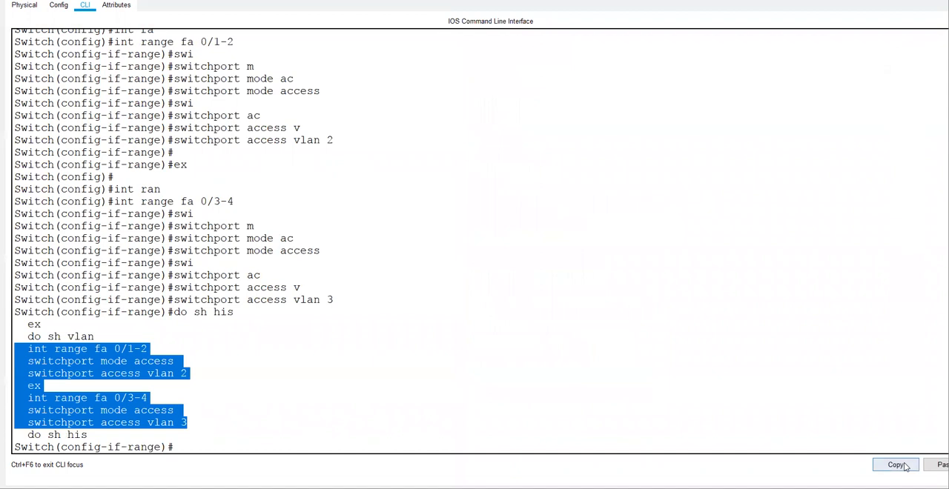
pyautogui.click(426, 488)
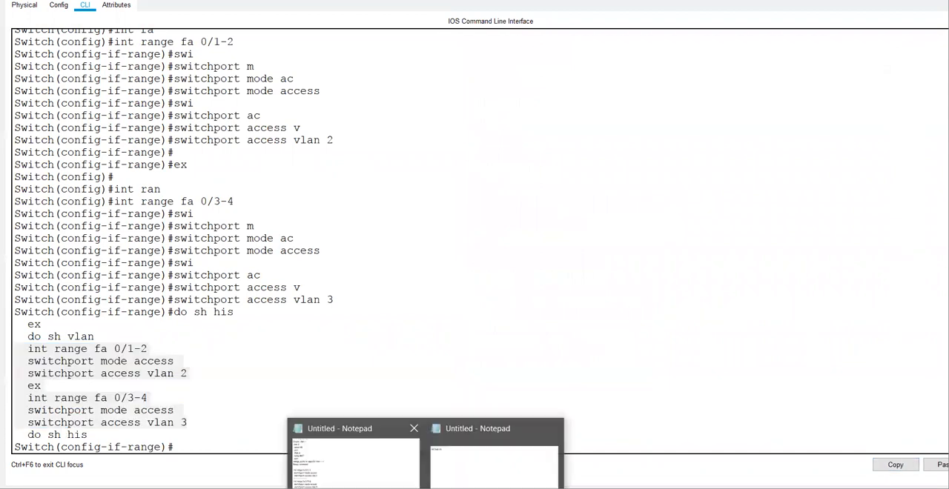
pyautogui.click(479, 464)
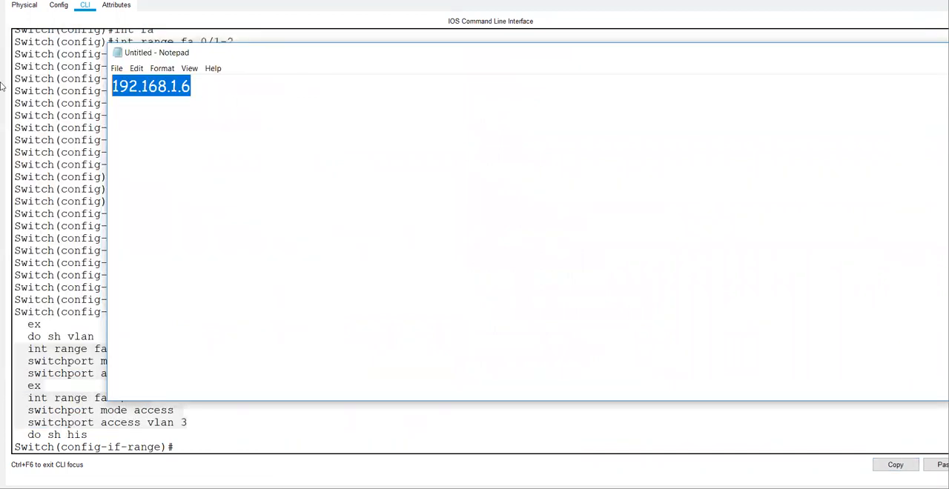
pyautogui.write('Switch 2')
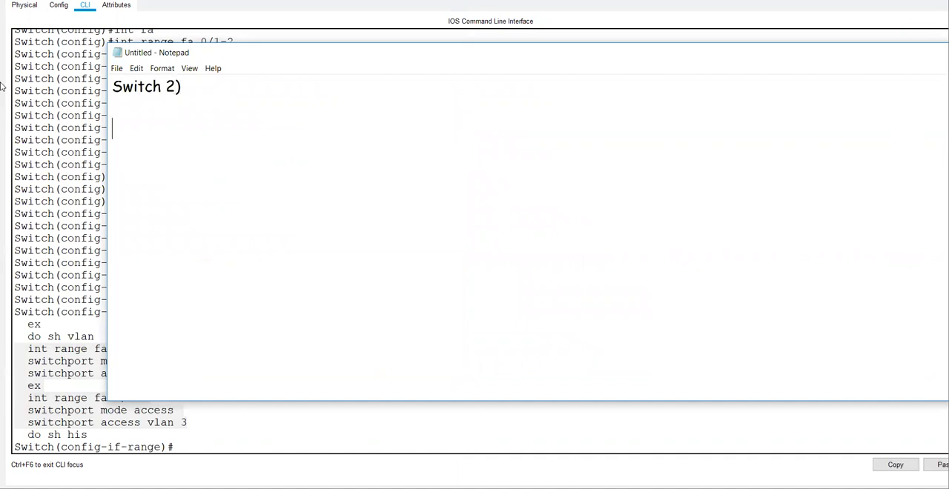
pyautogui.hotkey('ctrl', 'v')
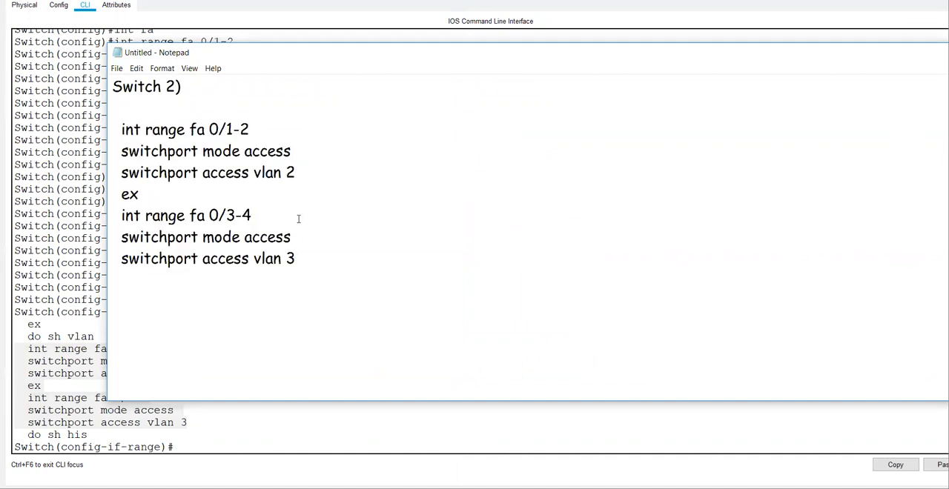
# Step: Copy the vlan 2 HR and Vlan 3 MKT creation commands from the older notes below the "Switch 2)" heading, followed by a dashed separator line
pyautogui.hotkey('alt', 'Tab')
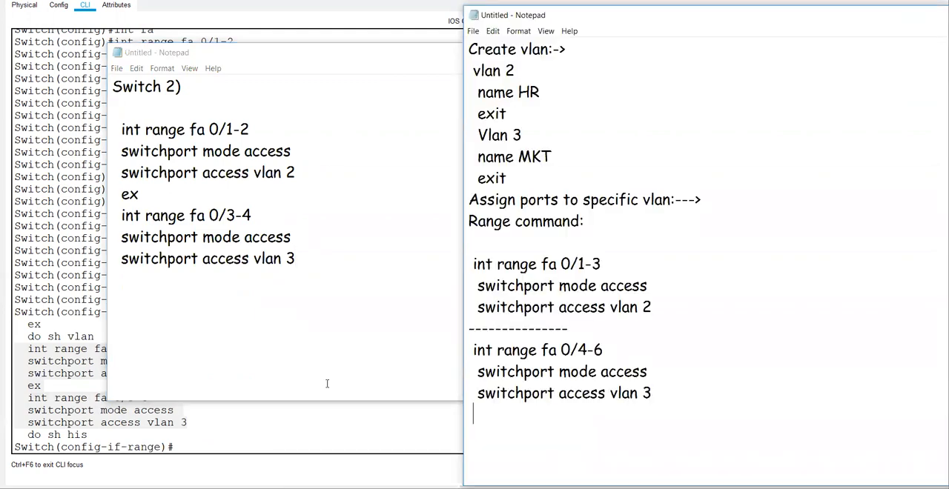
pyautogui.moveTo(471, 65); pyautogui.dragTo(450, 78)
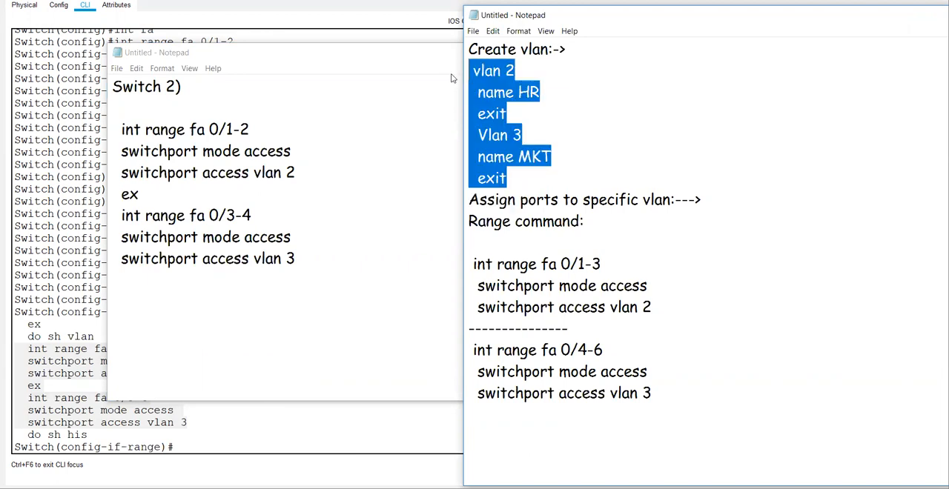
pyautogui.click(157, 109)
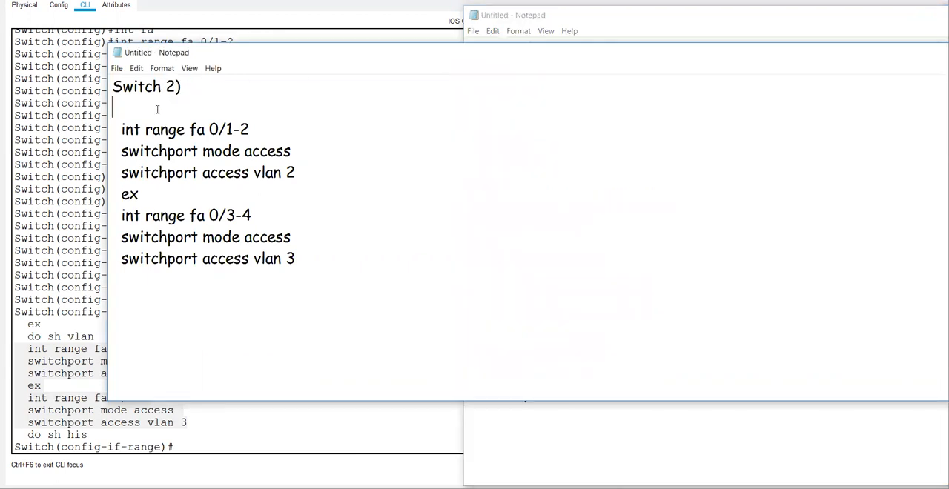
pyautogui.hotkey('ctrl', 'v')
pyautogui.press('Return')
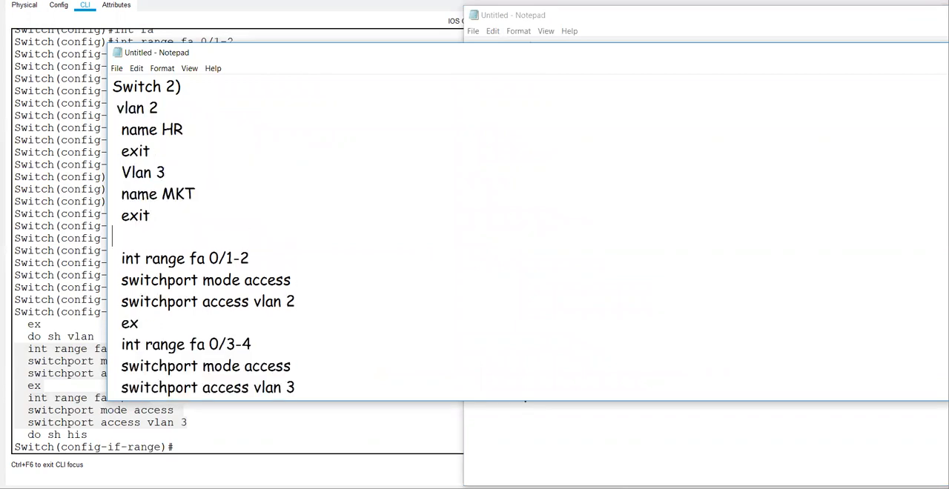
pyautogui.write('-------------------------------')
# Step: Switch back to Packet Tracer, return Switch1's command line to privileged mode and display its VLAN table with sh vlan
pyautogui.click(55, 164)
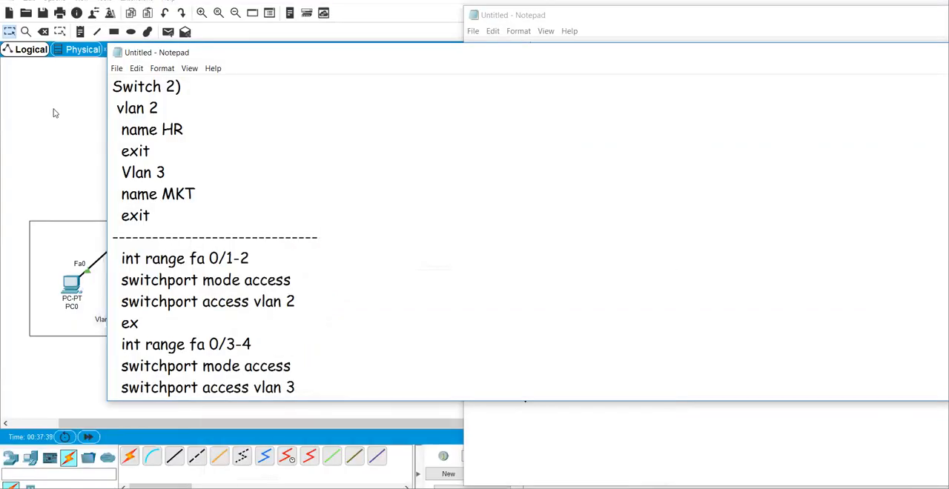
pyautogui.click(543, 178)
pyautogui.click(531, 150)
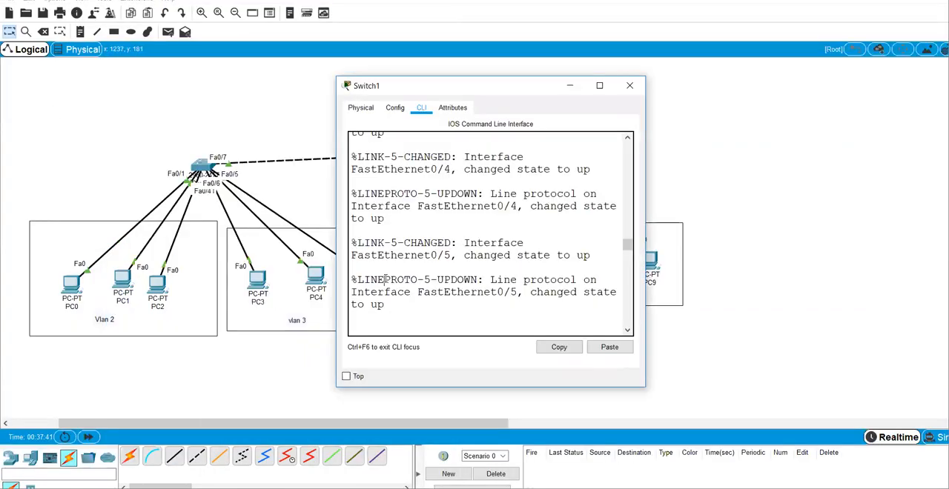
pyautogui.hotkey('ctrl', 'z')
pyautogui.write('sh vla')
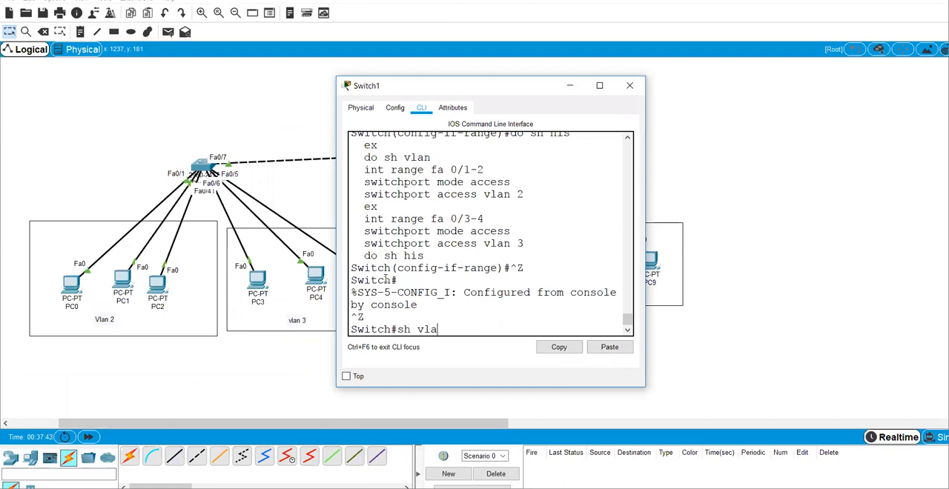
pyautogui.write('n')
pyautogui.press('Return')
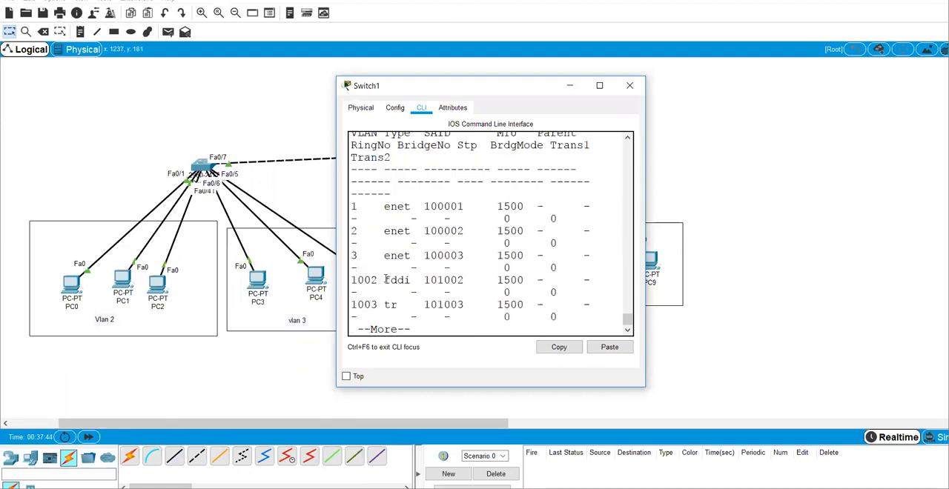
pyautogui.click(601, 84)
pyautogui.moveTo(15, 272)
pyautogui.mouseDown()
pyautogui.moveTo(420, 276)
pyautogui.moveTo(218, 297)
pyautogui.moveTo(15, 273)
pyautogui.mouseUp()
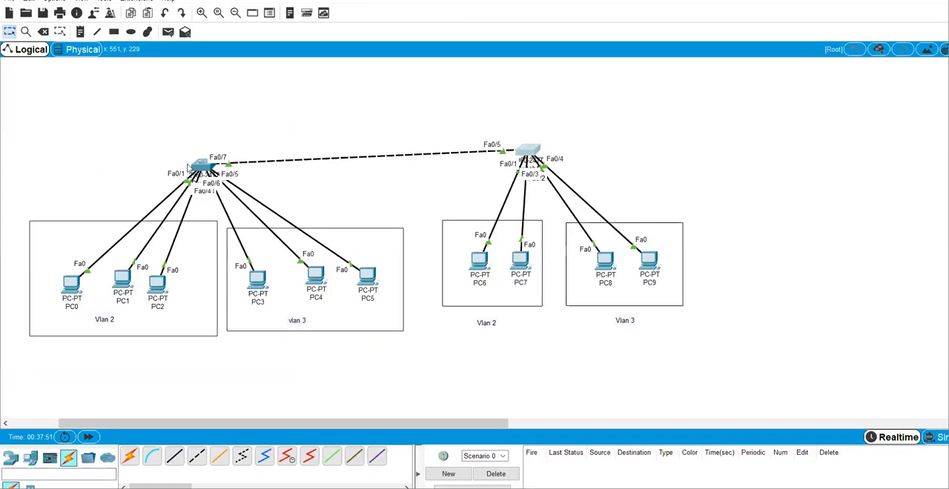
# Step: Open Switch0's command line, enter privileged mode and display its VLAN table with sh vlan to examine the HR and MKT ports
pyautogui.click(201, 166)
pyautogui.press('Return')
pyautogui.write('en')
pyautogui.press('Return')
pyautogui.write('ci')
pyautogui.write(' vlan')
pyautogui.press('Return')
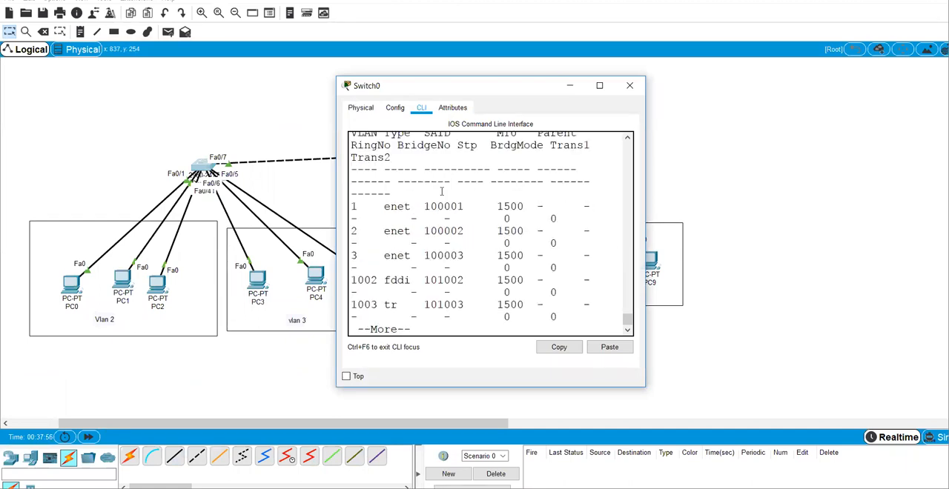
pyautogui.click(599, 86)
pyautogui.moveTo(335, 274); pyautogui.dragTo(460, 274)
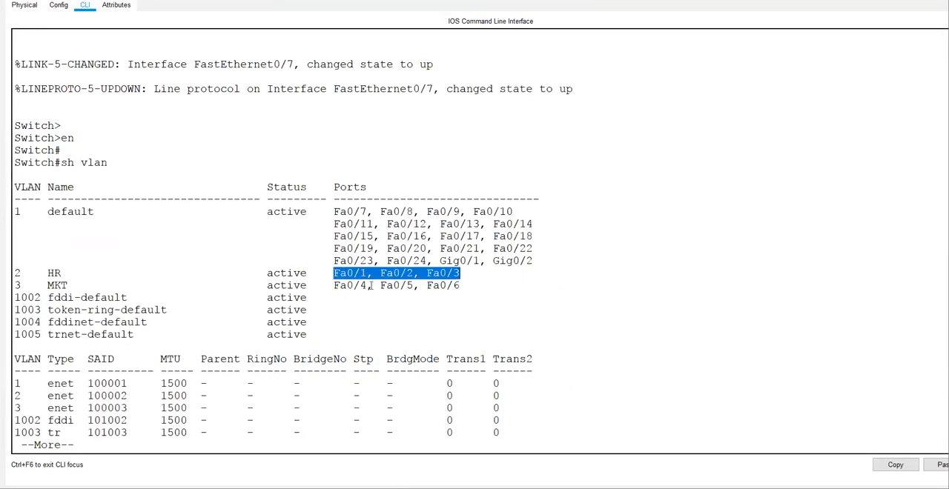
pyautogui.moveTo(346, 286); pyautogui.dragTo(460, 286)
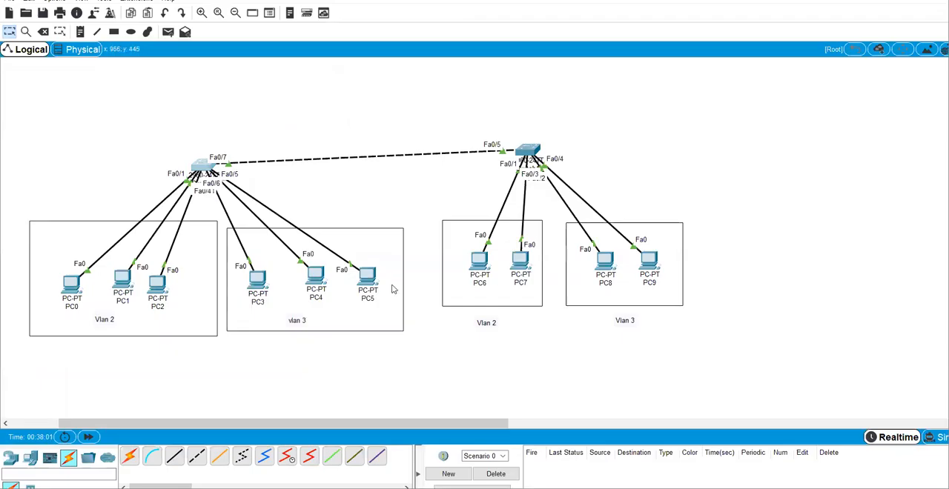
# Step: Send a simple PDU from PC6 to PC2 to test connectivity between the two switches
pyautogui.click(167, 34)
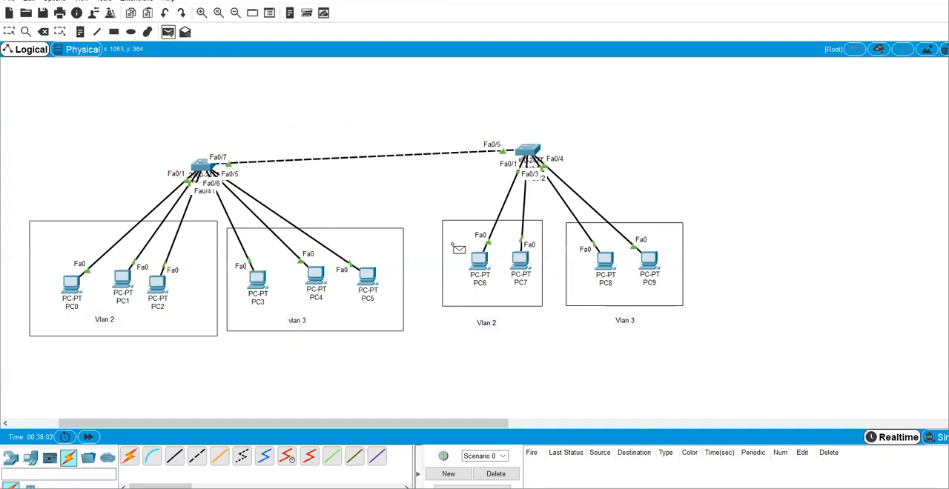
pyautogui.click(480, 262)
pyautogui.click(157, 286)
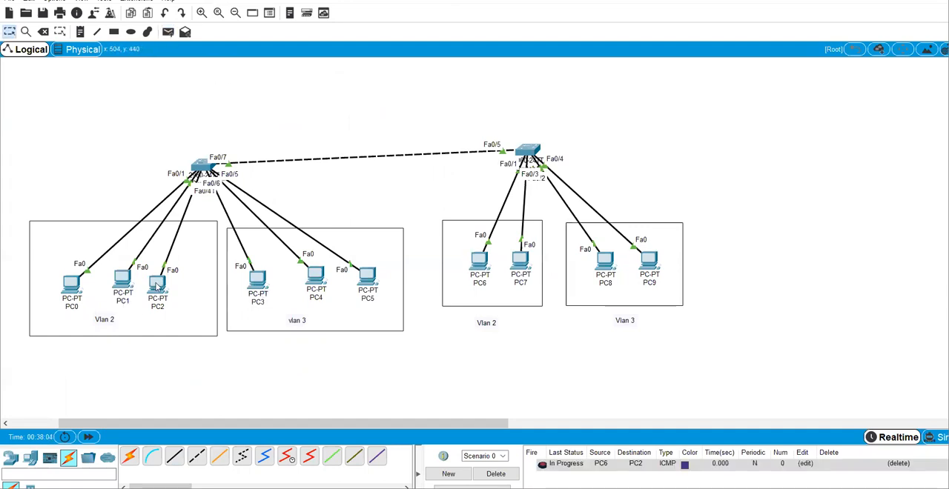
# Step: Clear the PDU list, send a simple PDU from PC8 to PC5 to test the Vlan 3 connection, and clear the list again
pyautogui.click(496, 474)
pyautogui.click(170, 35)
pyautogui.click(607, 263)
pyautogui.click(374, 281)
pyautogui.click(491, 474)
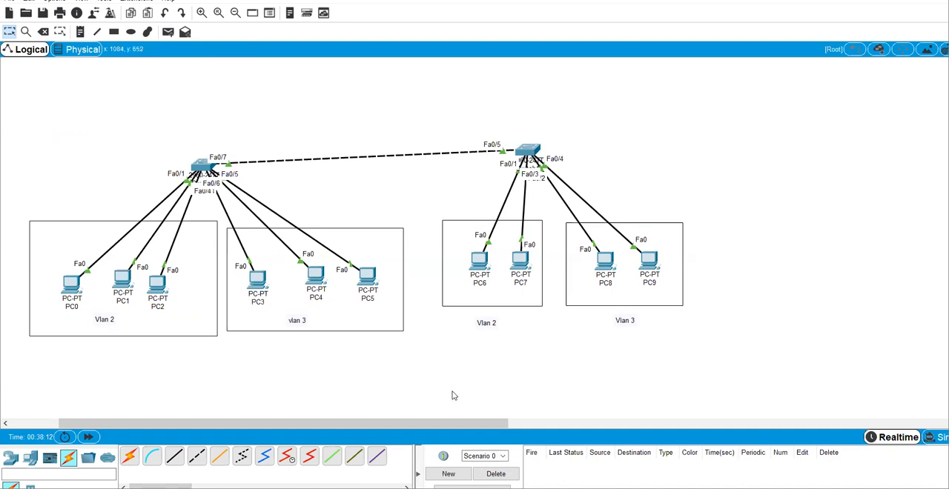
# Step: Move Switch0 slightly up so that its link to Switch1 runs horizontally
pyautogui.moveTo(202, 167); pyautogui.dragTo(209, 153)
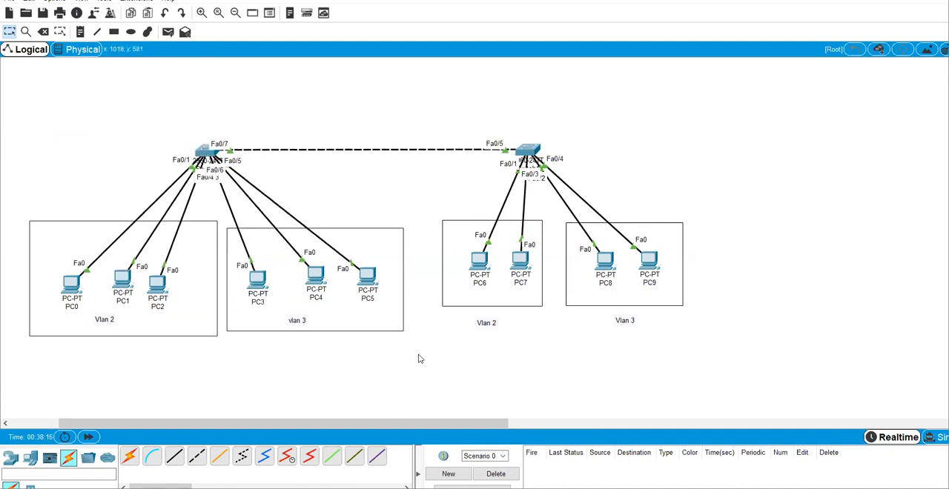
# Step: Switch to the Notepad window holding the Switch 2 notes and cut its entire text
pyautogui.moveTo(430, 488)
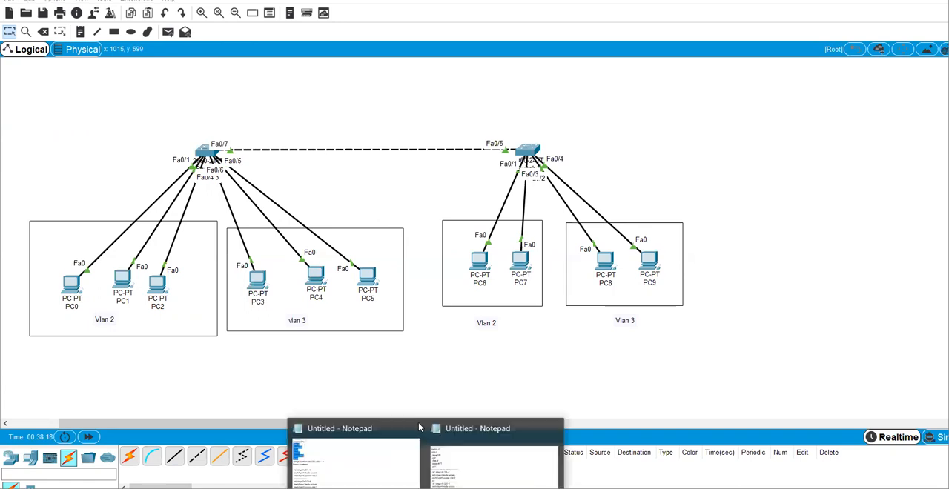
pyautogui.click(449, 461)
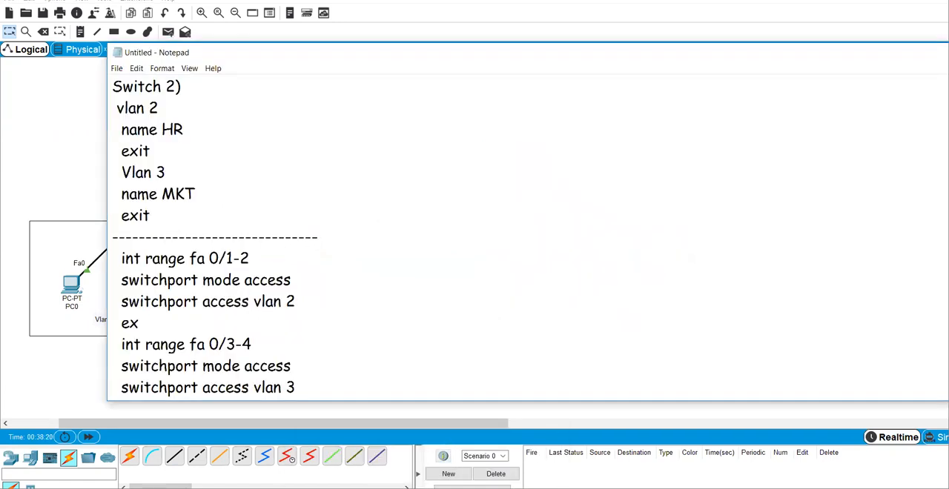
pyautogui.hotkey('ctrl', 'a')
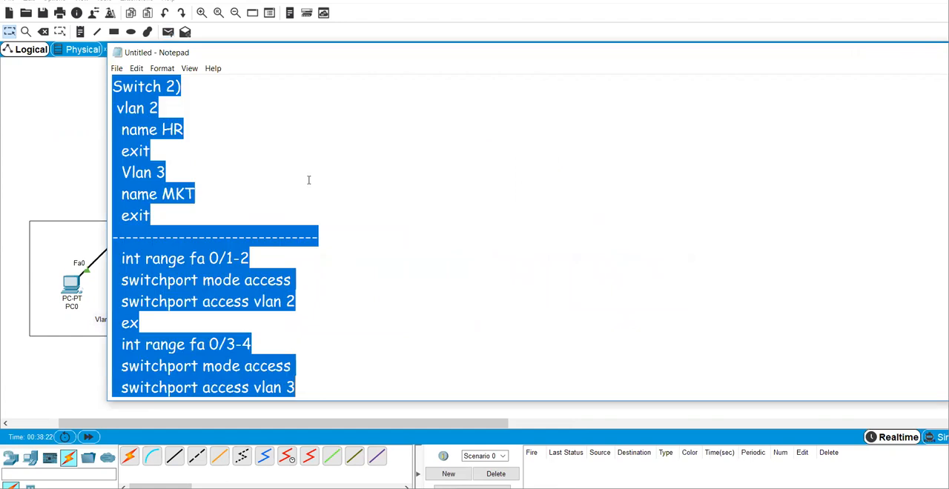
pyautogui.hotkey('ctrl', 'x')
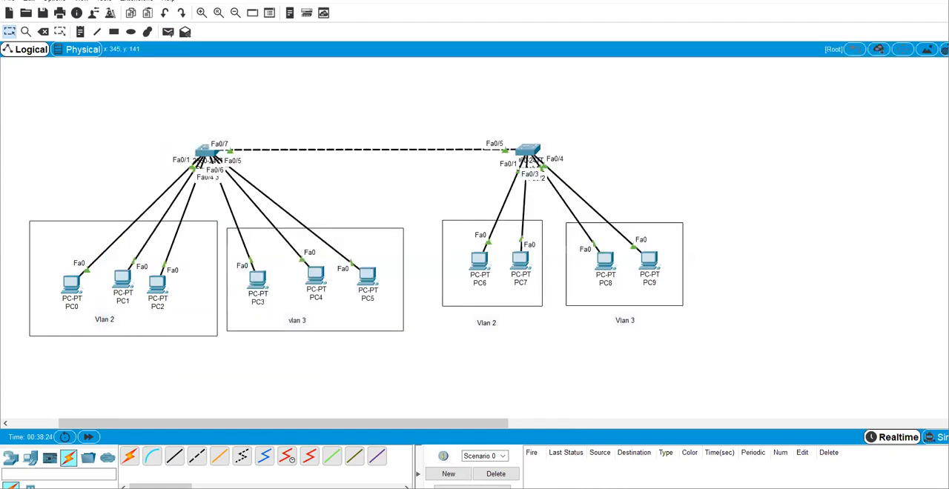
# Step: In the other Notepad window, replace the "Create vlan:->" heading with a Switch 1 heading and the port-assignment heading lines with a dashed separator
pyautogui.click(360, 450)
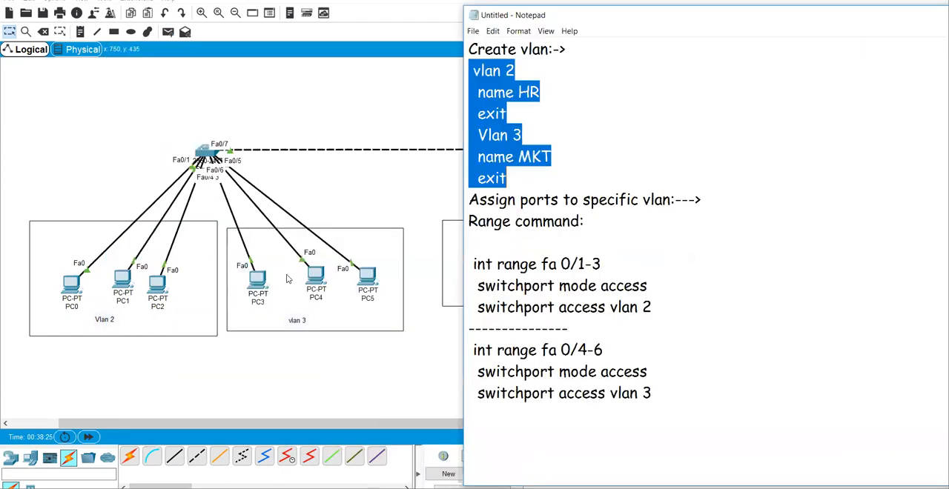
pyautogui.click(562, 142)
pyautogui.moveTo(584, 50); pyautogui.dragTo(458, 49)
pyautogui.write('Switch')
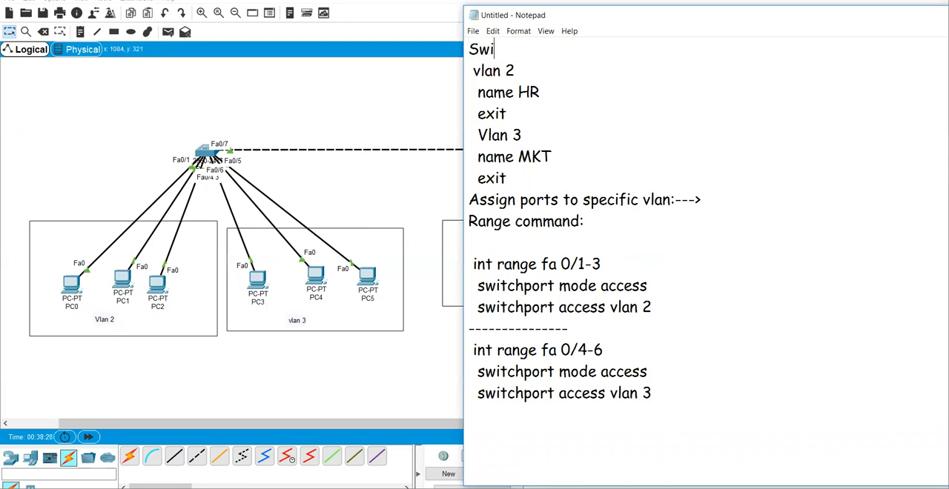
pyautogui.write(')1')
pyautogui.moveTo(588, 248); pyautogui.dragTo(456, 205)
pyautogui.press('BackSpace')
pyautogui.write('-----')
# Step: Add a long dashed line after the vlan 3 port commands and paste the cut Switch 2 configuration below it
pyautogui.click(667, 347)
pyautogui.press('Return')
pyautogui.write('------------------------------------------')
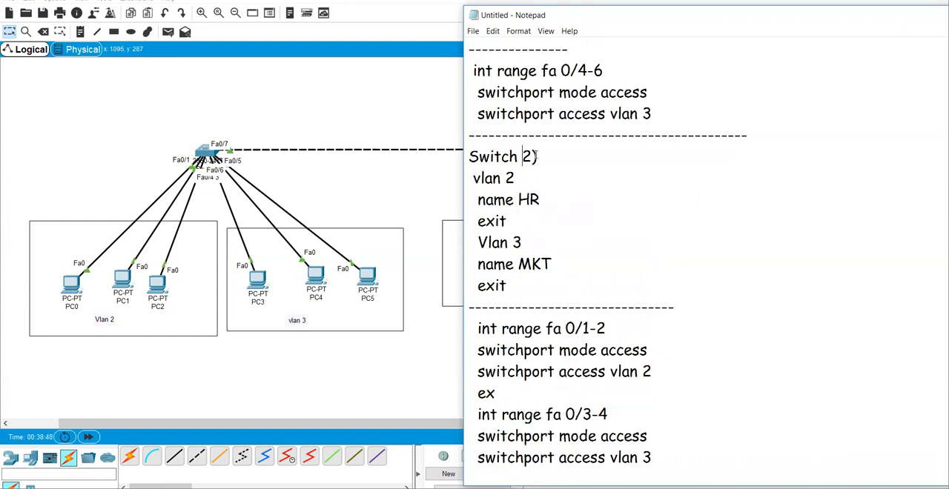
# Step: Switch back to Packet Tracer and draw an unfilled, outlined ellipse around the link between Switch0 and Switch1
pyautogui.click(406, 114)
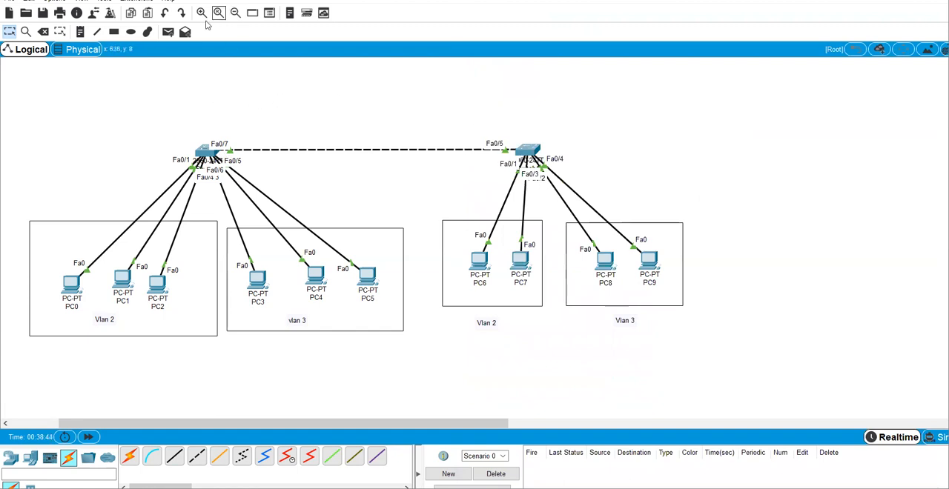
pyautogui.click(130, 31)
pyautogui.moveTo(208, 101)
pyautogui.mouseDown()
pyautogui.moveTo(295, 158)
pyautogui.moveTo(470, 160)
pyautogui.moveTo(527, 185)
pyautogui.mouseUp()
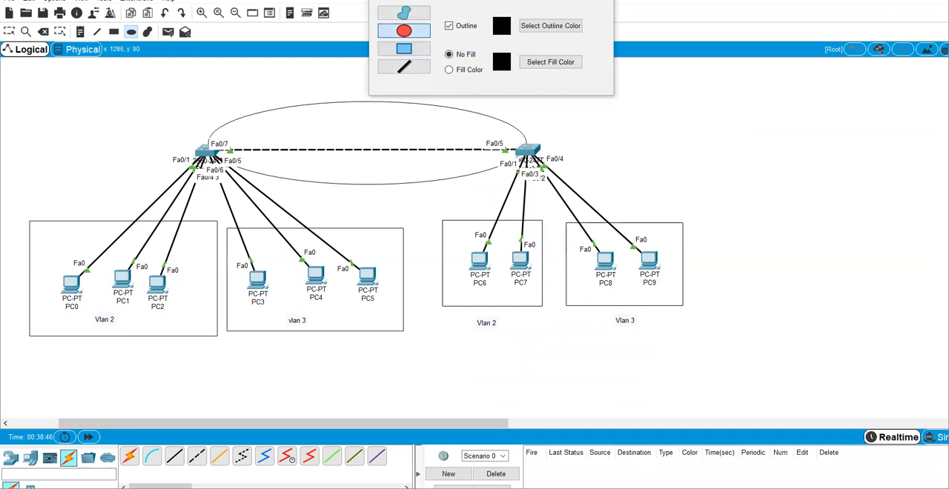
pyautogui.press('Escape')
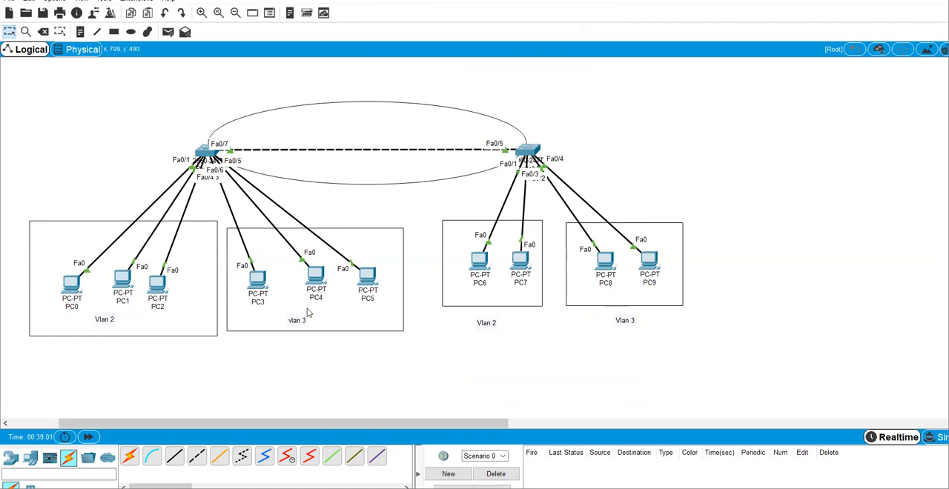
# Step: Add the notes "Trunk" beside Fa0/7 at Switch0 and "trunk" beside Fa0/5 at Switch1
pyautogui.click(80, 31)
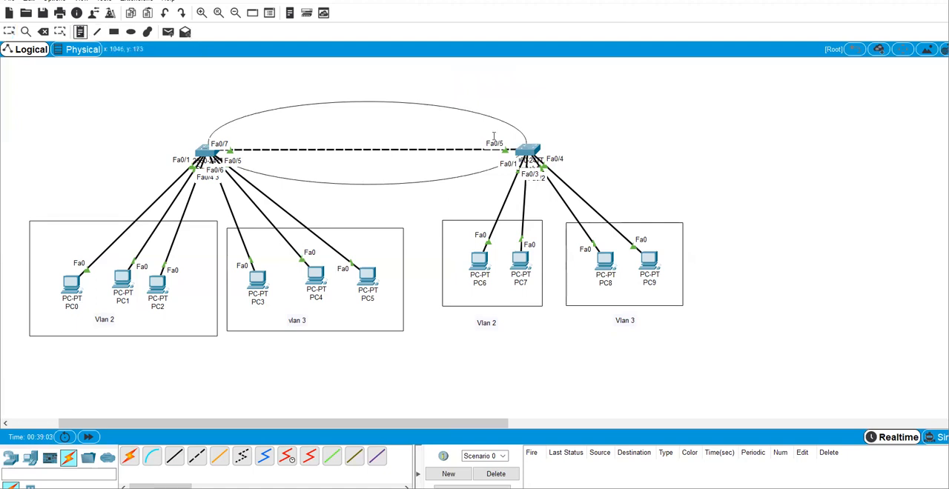
pyautogui.click(236, 128)
pyautogui.write('Tr')
pyautogui.click(472, 128)
pyautogui.write('trunk')
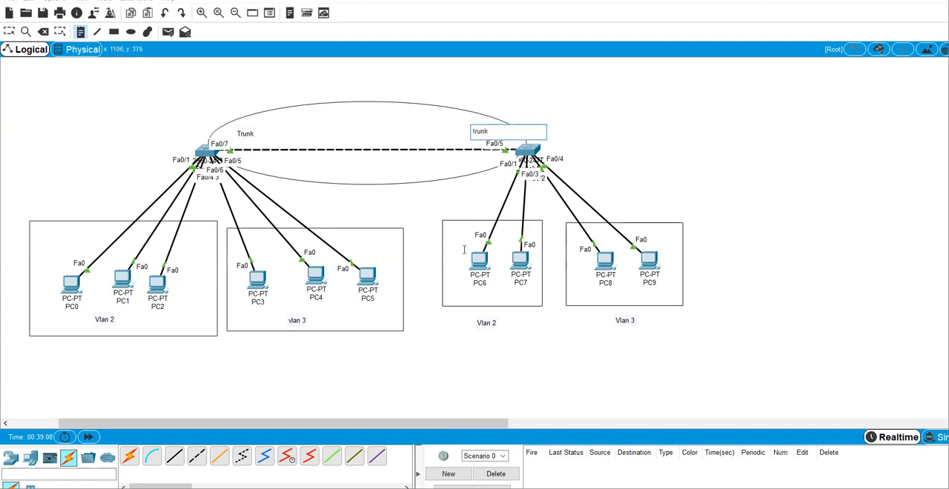
pyautogui.click(704, 178)
pyautogui.press('Escape')
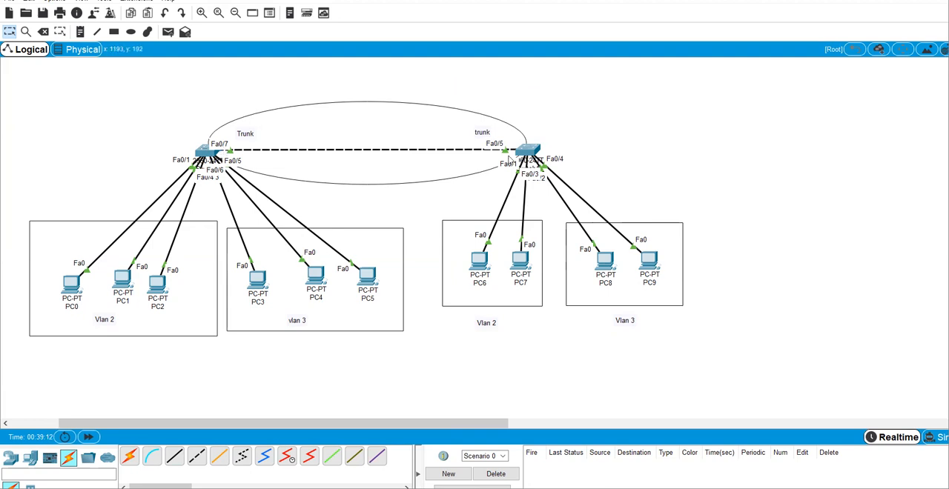
# Step: Open Switch0's command line, finish the paged VLAN output and enter configuration mode with conf
pyautogui.click(208, 154)
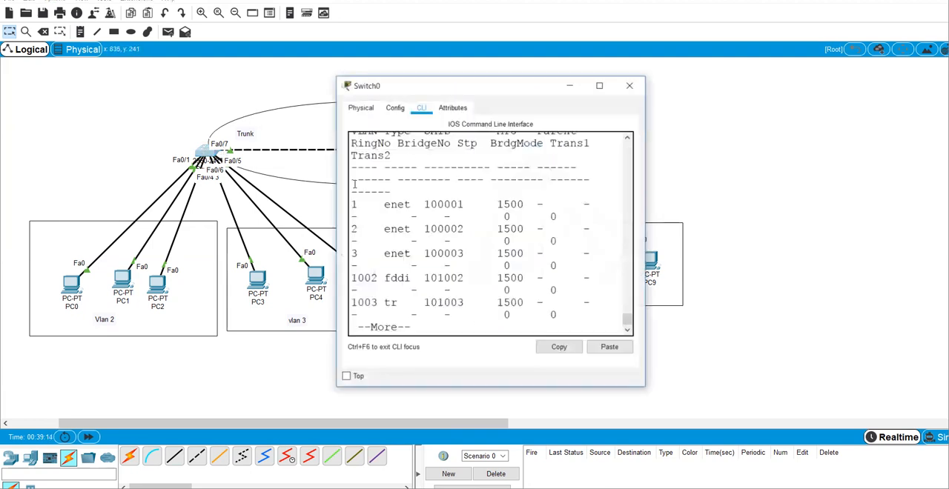
pyautogui.press('space')
pyautogui.write('conf')
pyautogui.press('Return')
pyautogui.press('Return')
pyautogui.press('Return')
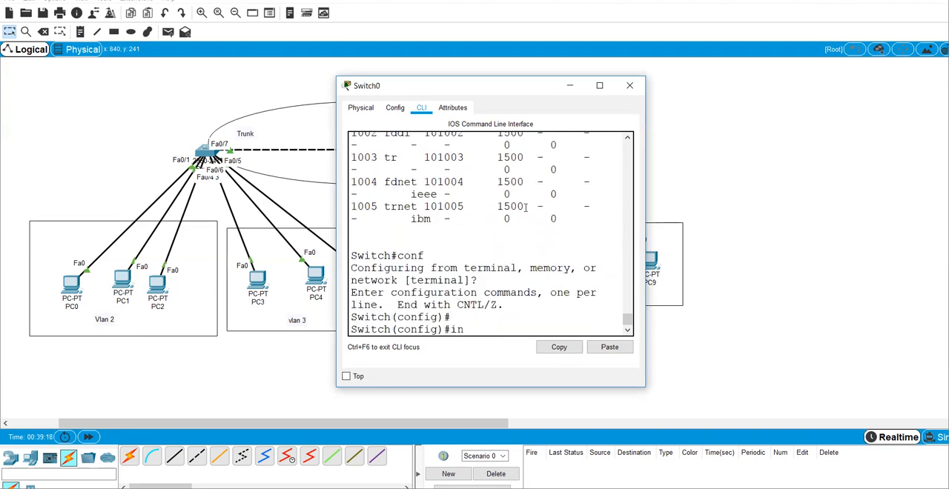
# Step: Configure Switch0's interface fa 0/7 with switchport mode trunk
pyautogui.write('int fa 0/7')
pyautogui.press('Return')
pyautogui.write('swi')
pyautogui.press('Tab')
pyautogui.write('m')
pyautogui.press('Tab')
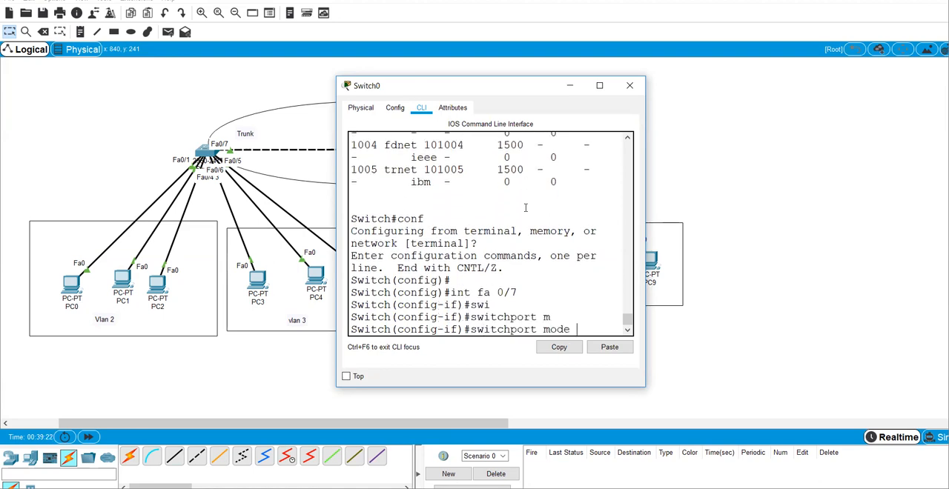
pyautogui.write('t')
pyautogui.press('Tab')
pyautogui.press('Return')
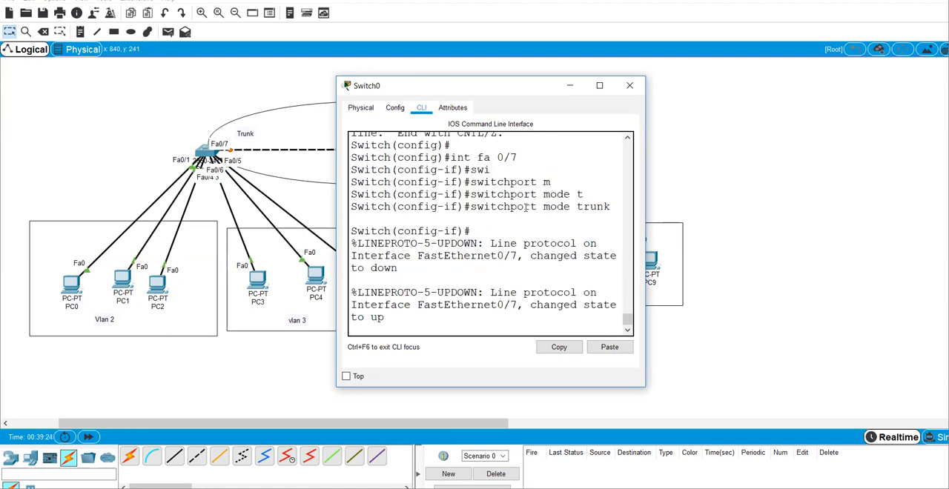
# Step: Display Switch0's command history with do sh his and copy the int fa 0/7 and switchport mode trunk lines
pyautogui.write('do sh his')
pyautogui.press('Return')
pyautogui.moveTo(364, 291); pyautogui.dragTo(504, 306)
pyautogui.click(556, 349)
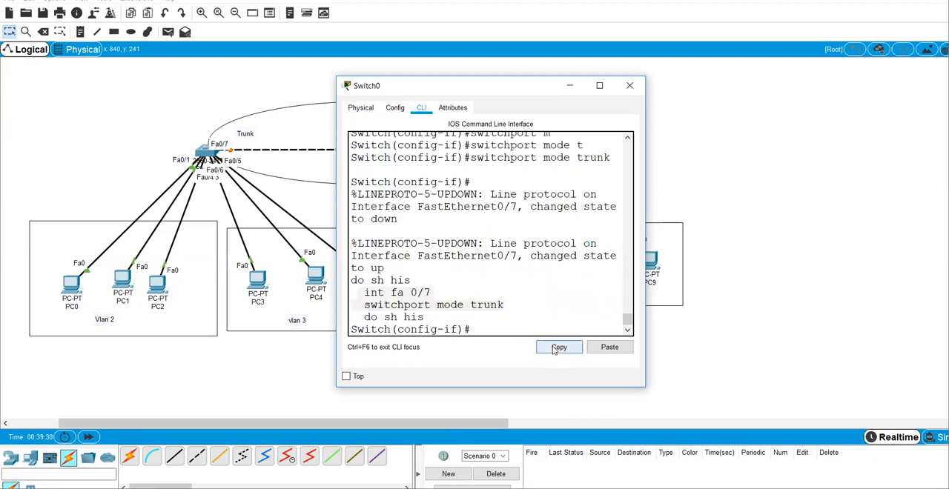
# Step: Switch to Notepad and, below Switch 1's vlan 3 commands, add a dashed line and paste the trunk commands labelled "sw1)"
pyautogui.click(504, 460)
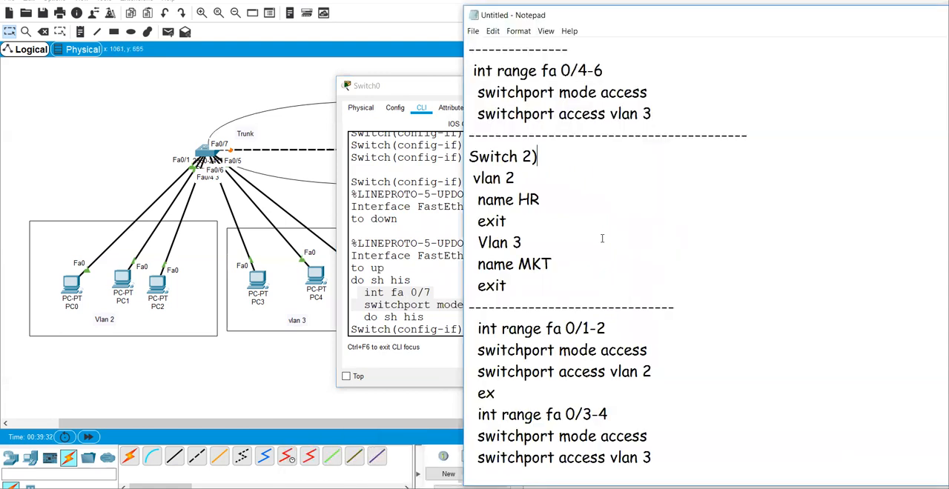
pyautogui.click(665, 111)
pyautogui.press('Return')
pyautogui.write('-')
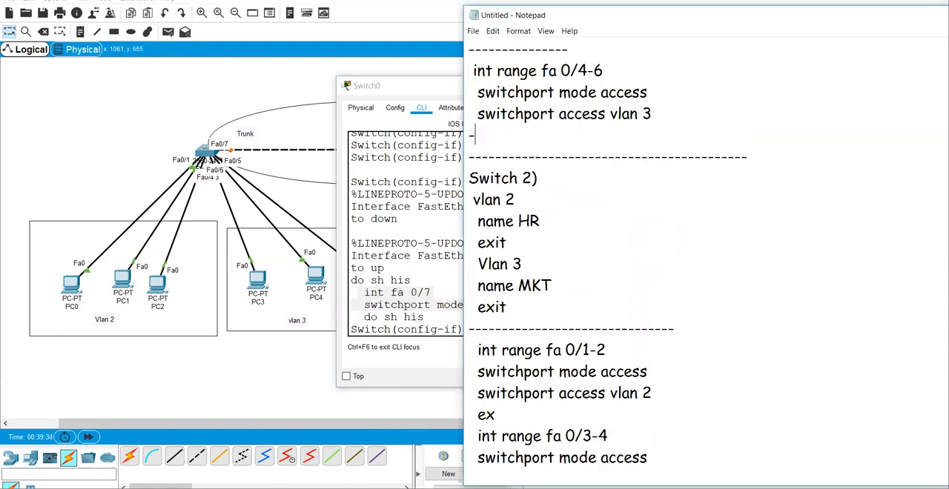
pyautogui.write('-------------------------------------')
pyautogui.press('Return')
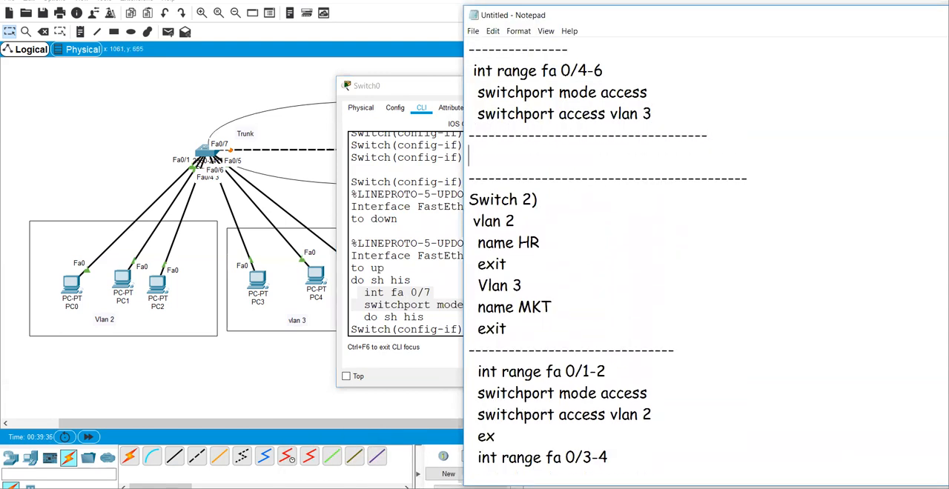
pyautogui.hotkey('ctrl', 'v')
pyautogui.click(470, 157)
pyautogui.write('sw1)')
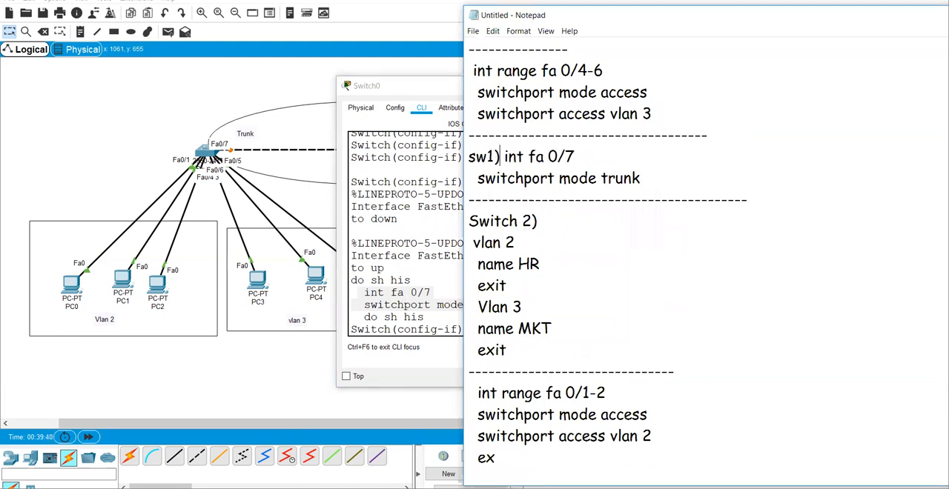
# Step: Copy the "sw1)" trunk commands to the end of the notes, below Switch 2's vlan 3 port commands
pyautogui.moveTo(644, 181); pyautogui.dragTo(440, 162)
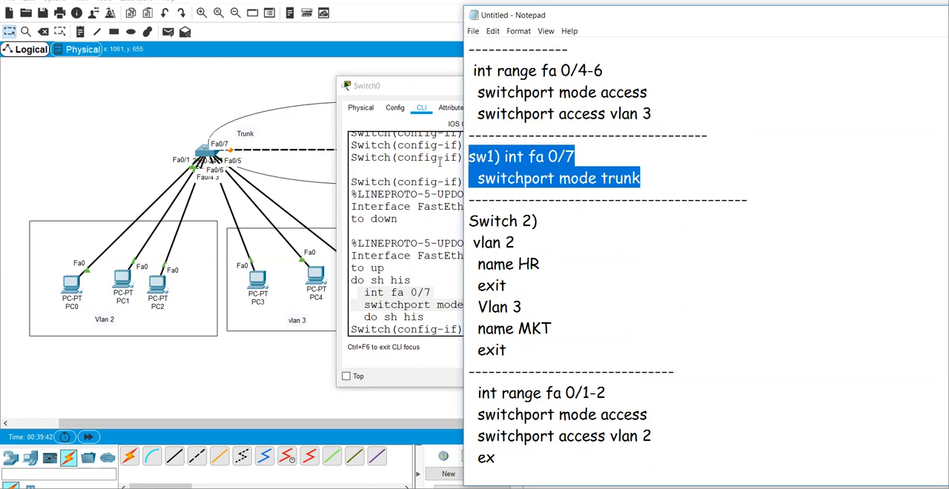
pyautogui.click(525, 278)
pyautogui.press('Down')
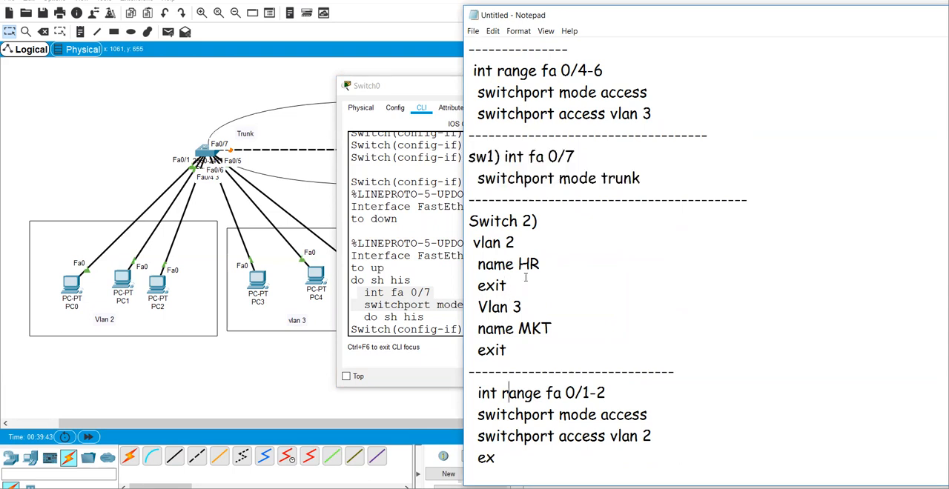
pyautogui.press('Down')
pyautogui.press('Down')
pyautogui.press('Down')
pyautogui.press('Down')
pyautogui.press('Down')
pyautogui.press('Down')
pyautogui.press('Down')
pyautogui.press('Return')
pyautogui.hotkey('ctrl', 'v')
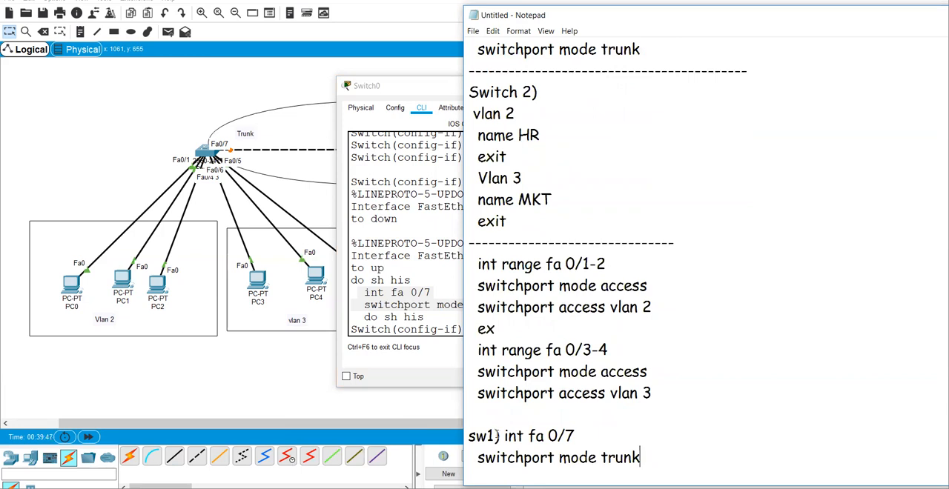
# Step: Change the copied trunk commands to the label "sw2)" and interface fa 0/5
pyautogui.click(498, 436)
pyautogui.press('BackSpace')
pyautogui.write('2')
pyautogui.click(576, 436)
pyautogui.write('5')
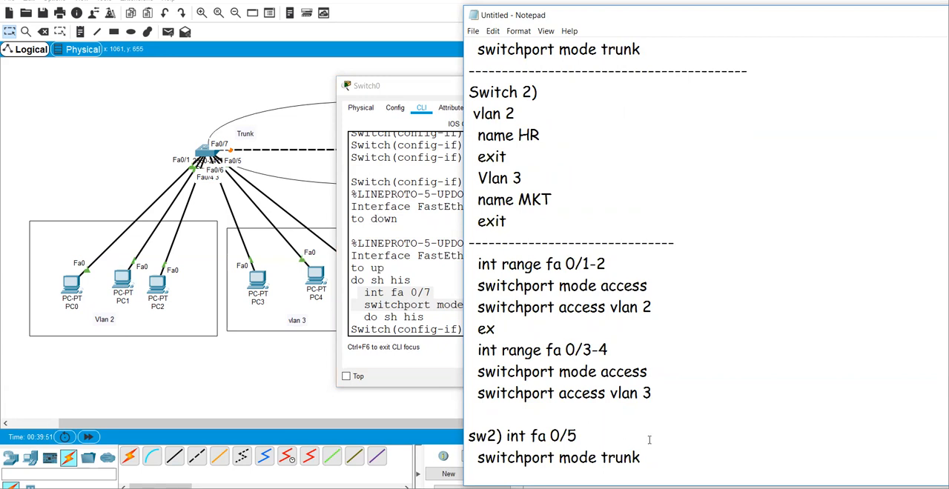
# Step: Switch back to Packet Tracer, fast-forward the simulation time and send a simple PDU from PC2 to PC6 to test Vlan 2
pyautogui.click(242, 382)
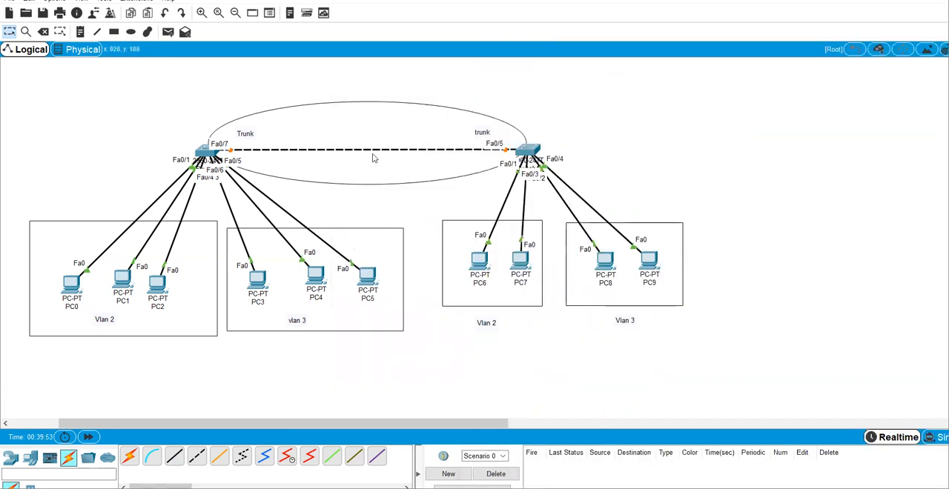
pyautogui.click(88, 438)
pyautogui.click(168, 31)
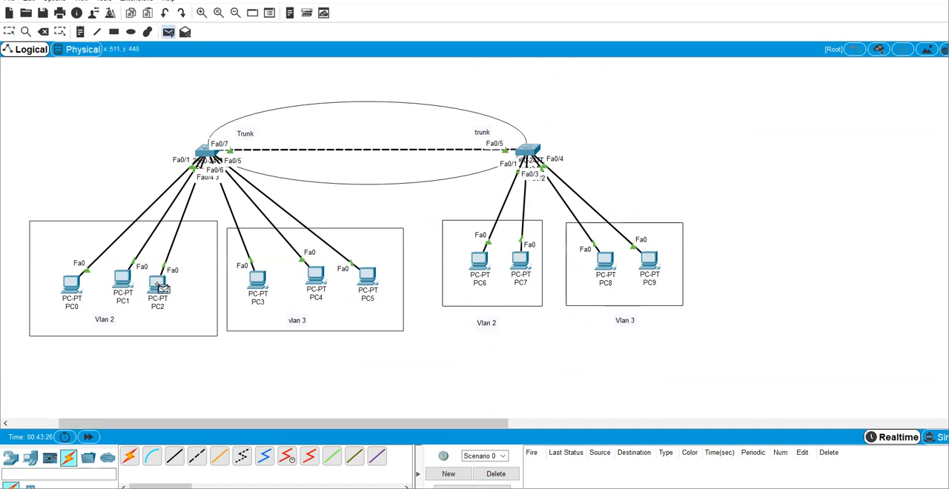
pyautogui.click(159, 288)
pyautogui.click(479, 261)
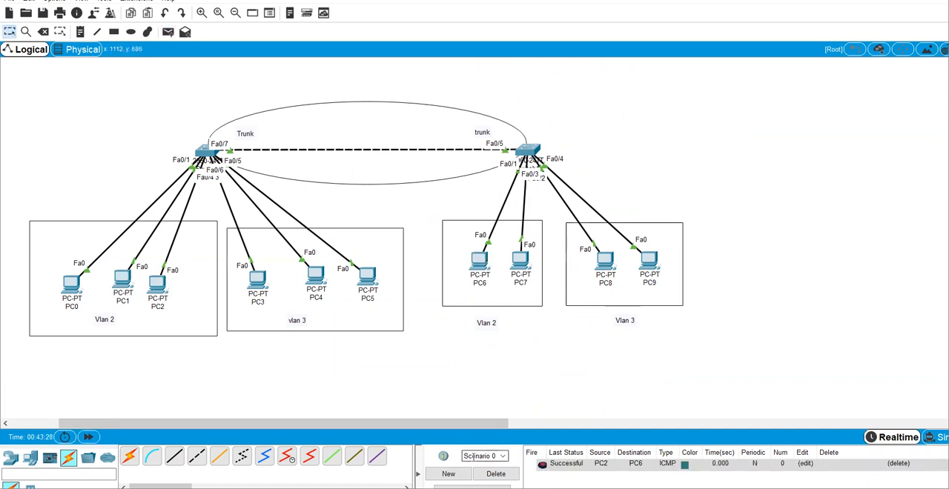
# Step: Clear the PDU list, send a simple PDU from PC3 to PC8 to test Vlan 3, and clear the list again
pyautogui.click(496, 474)
pyautogui.click(167, 31)
pyautogui.click(258, 280)
pyautogui.click(605, 264)
pyautogui.click(496, 474)
# Step: Open PC0's command prompt, ping the broadcast address 192.168.1.255 and examine which hosts reply
pyautogui.click(71, 283)
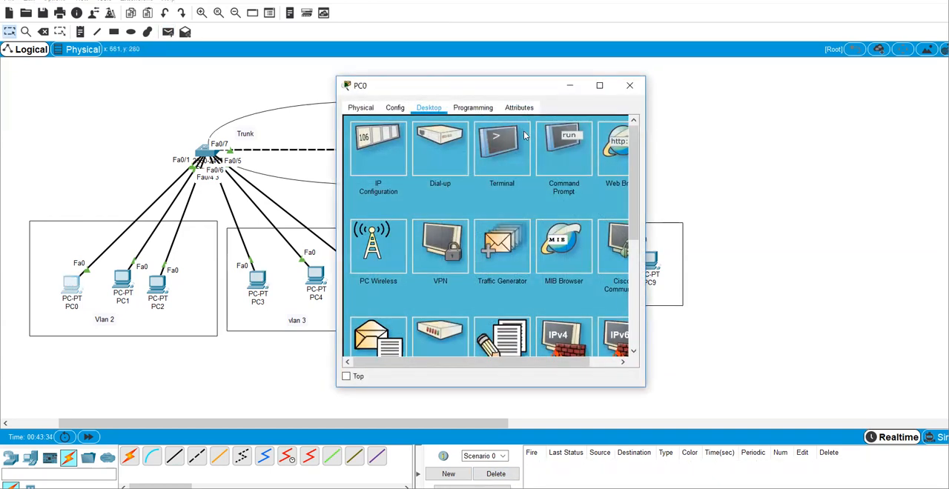
pyautogui.click(588, 149)
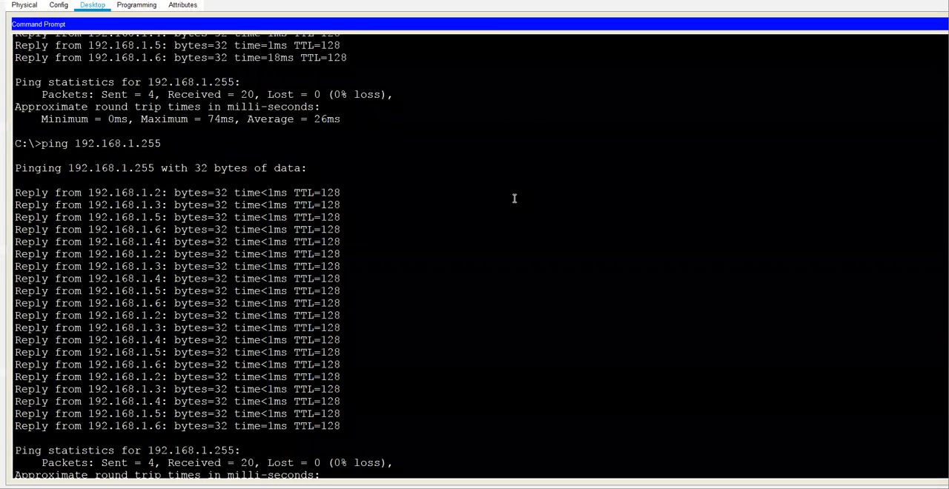
pyautogui.press('Return')
pyautogui.press('Return')
pyautogui.press('Return')
pyautogui.press('Return')
pyautogui.press('Return')
pyautogui.press('Return')
pyautogui.press('Return')
pyautogui.write('ping 192.168.1.255')
pyautogui.press('Return')
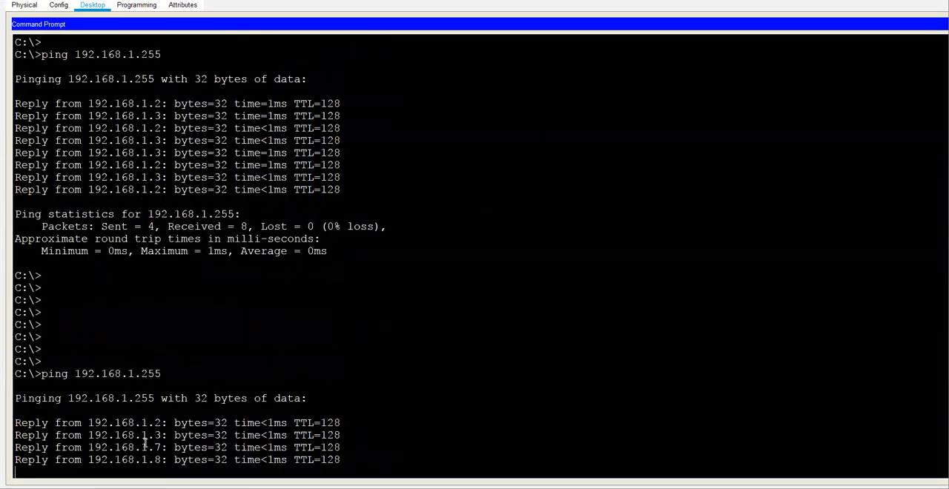
pyautogui.moveTo(115, 420); pyautogui.dragTo(189, 461)
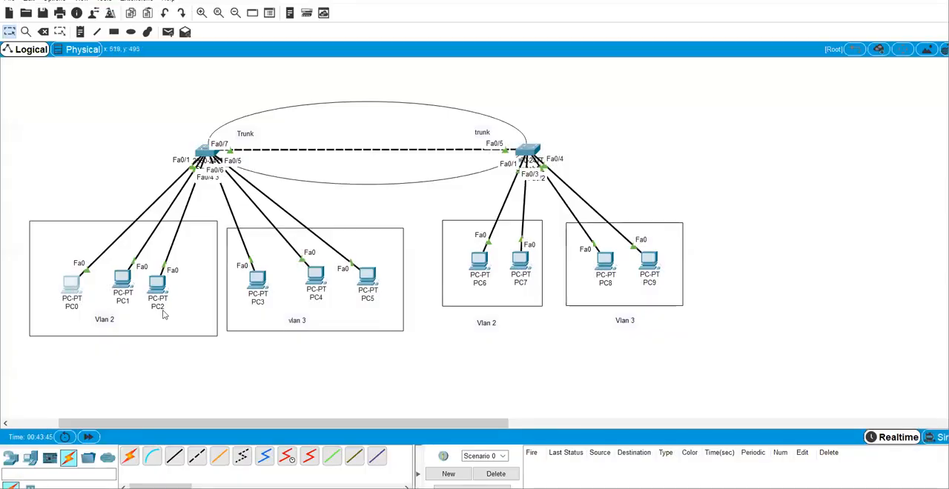
# Step: Check the IP configuration of the Vlan 2 computers PC1, PC6 and PC7 against the addresses that answered the ping
pyautogui.click(123, 282)
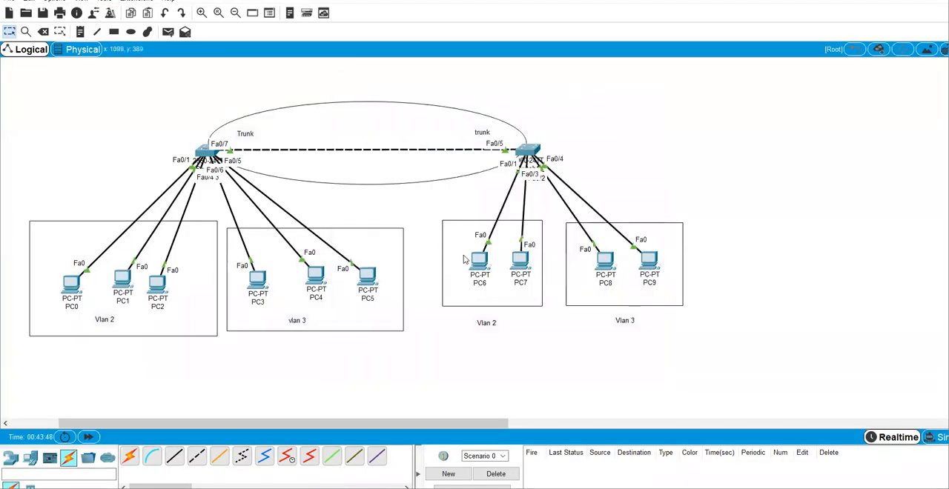
pyautogui.click(481, 262)
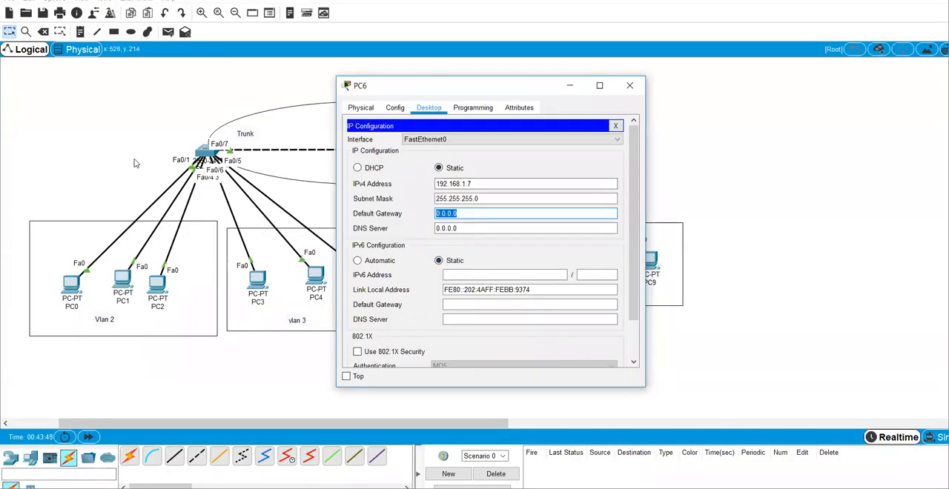
pyautogui.click(135, 159)
pyautogui.click(526, 267)
pyautogui.click(99, 150)
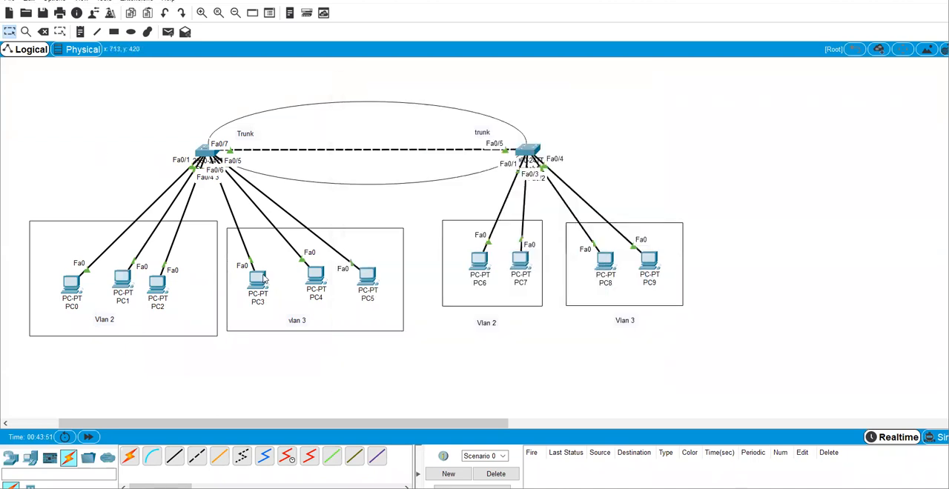
# Step: Open PC3's command prompt enlarged, ping the broadcast address 192.168.1.255 again and examine which Vlan 3 hosts reply
pyautogui.click(262, 282)
pyautogui.press('Up')
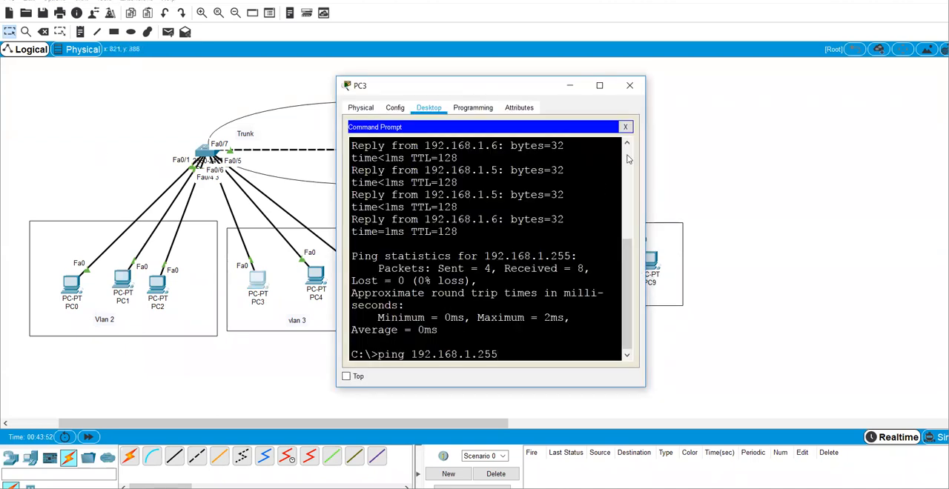
pyautogui.click(599, 85)
pyautogui.press('Return')
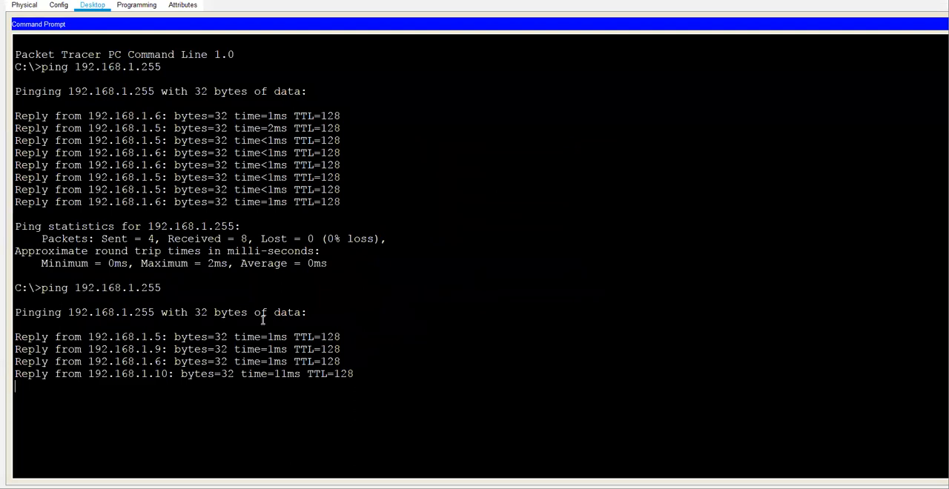
pyautogui.moveTo(128, 339); pyautogui.dragTo(254, 374)
pyautogui.click(352, 393)
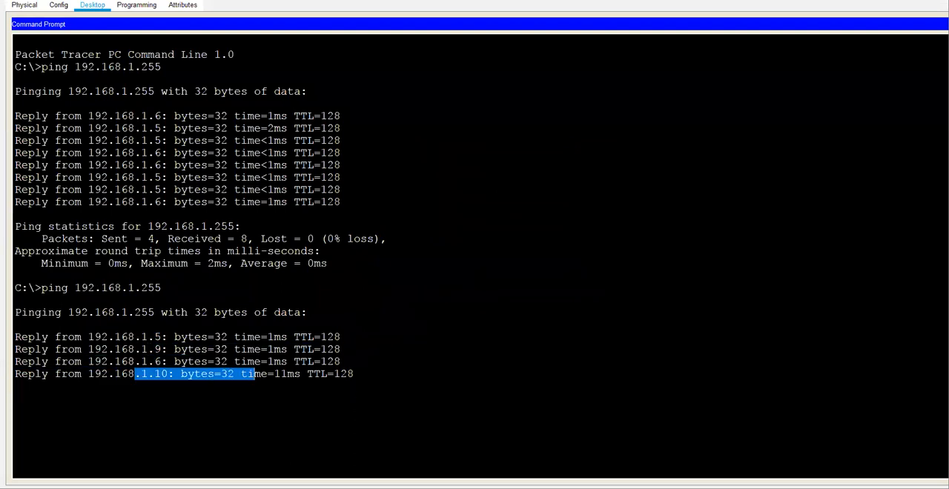